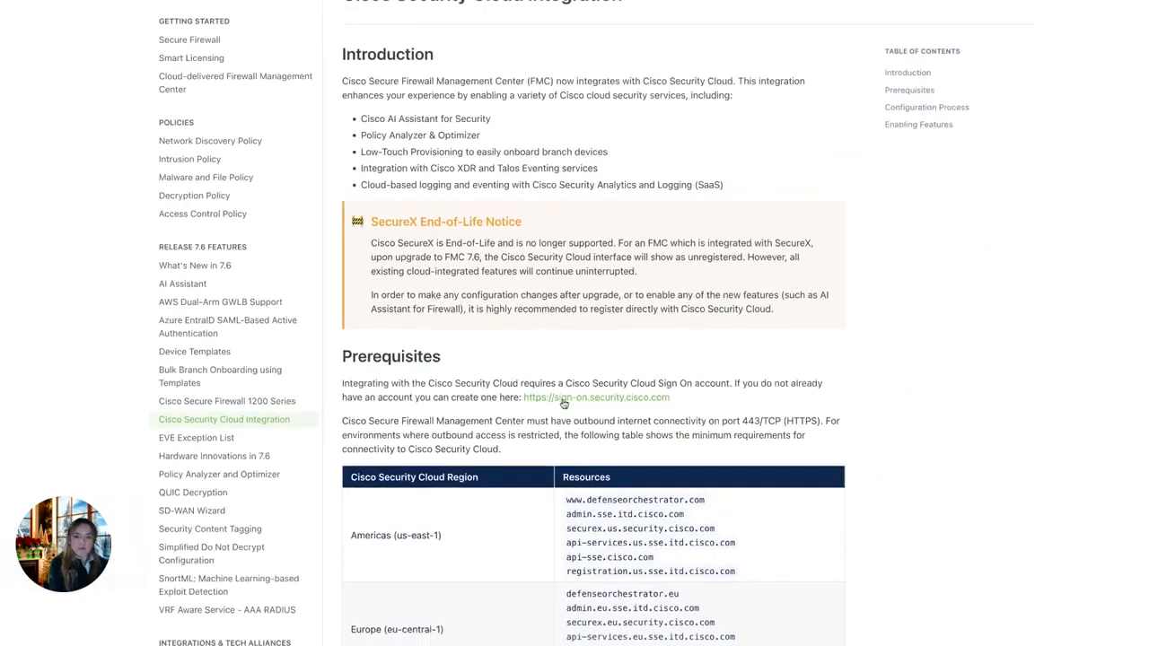
# Step: Scroll through the documentation's per-region Prerequisites resources table and Configuration Process
pyautogui.scroll(-2, 565, 378)
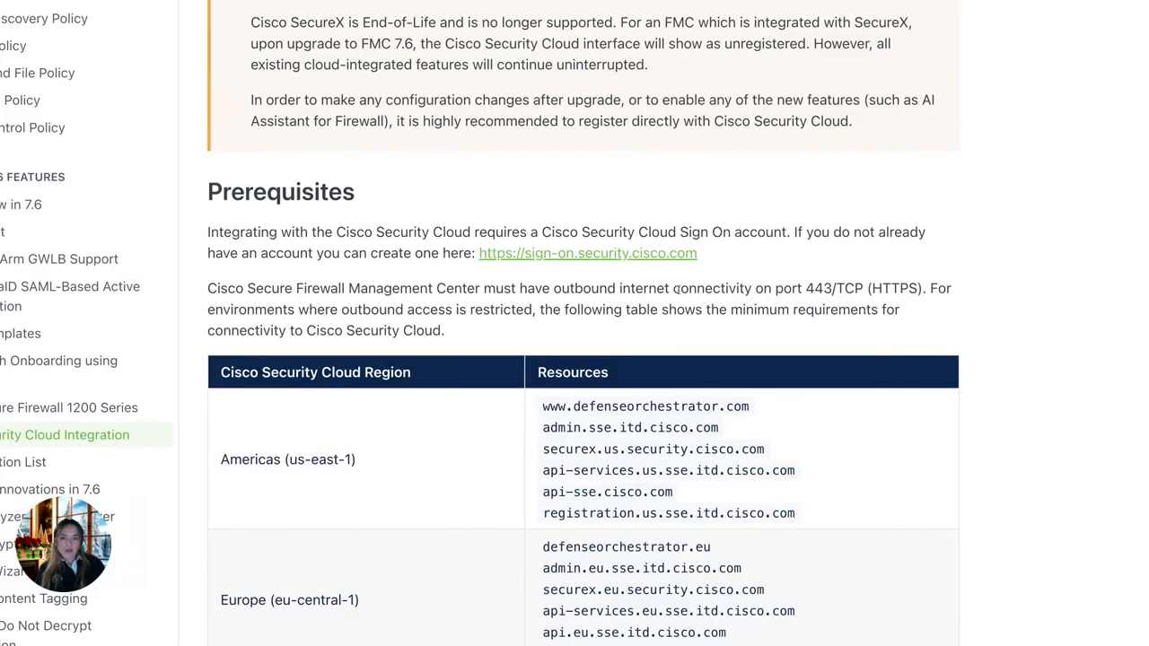
pyautogui.scroll(-2, 676, 288)
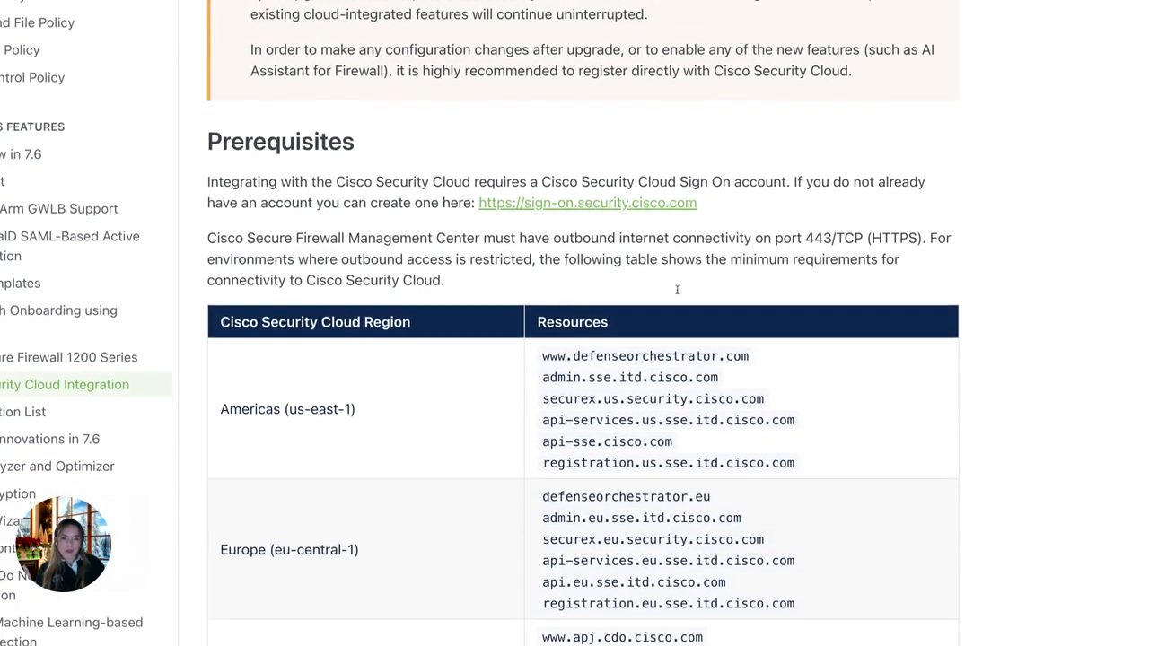
pyautogui.scroll(-5, 583, 358)
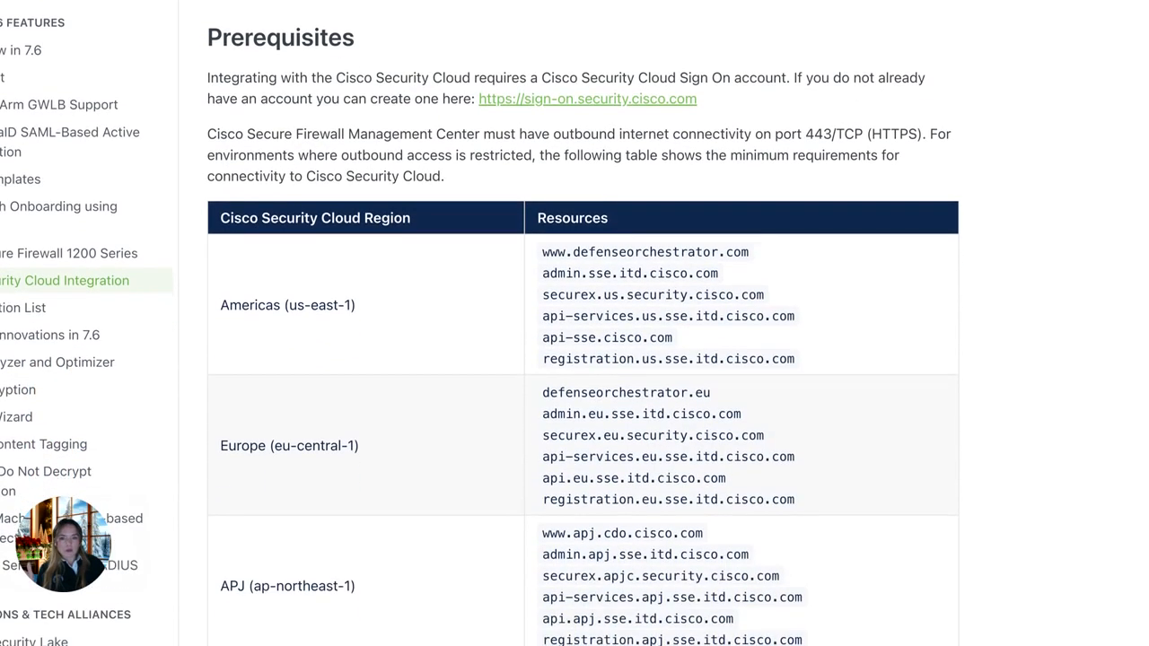
pyautogui.scroll(-1, 583, 359)
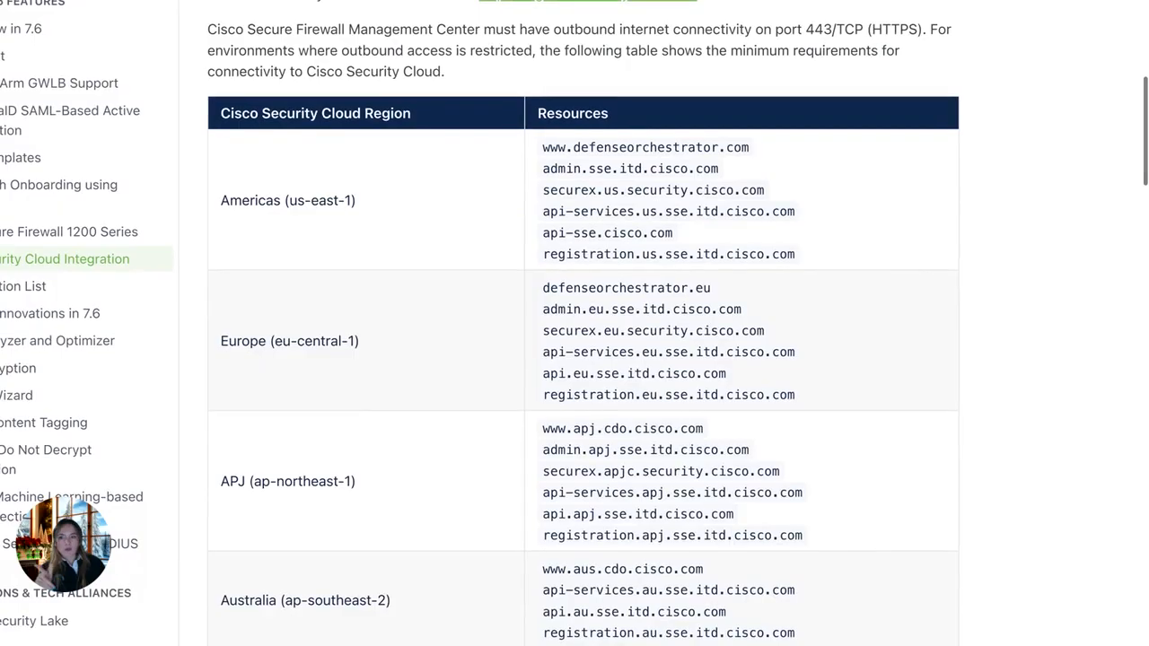
pyautogui.scroll(-2, 583, 359)
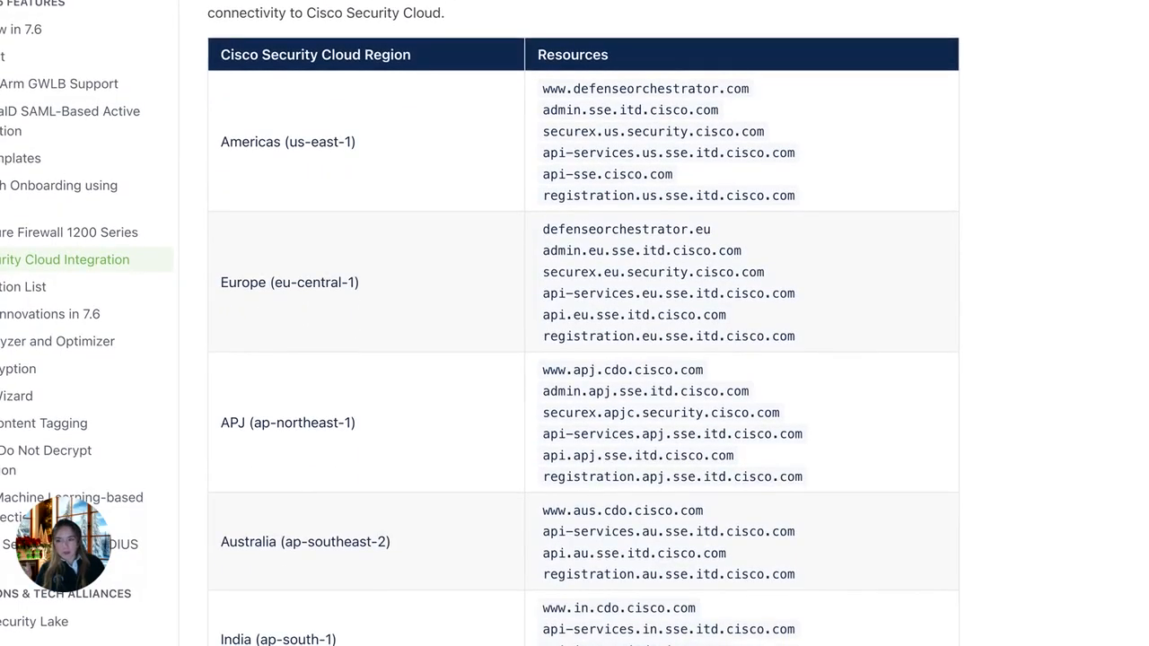
pyautogui.scroll(-3, 664, 279)
pyautogui.scroll(6, 664, 279)
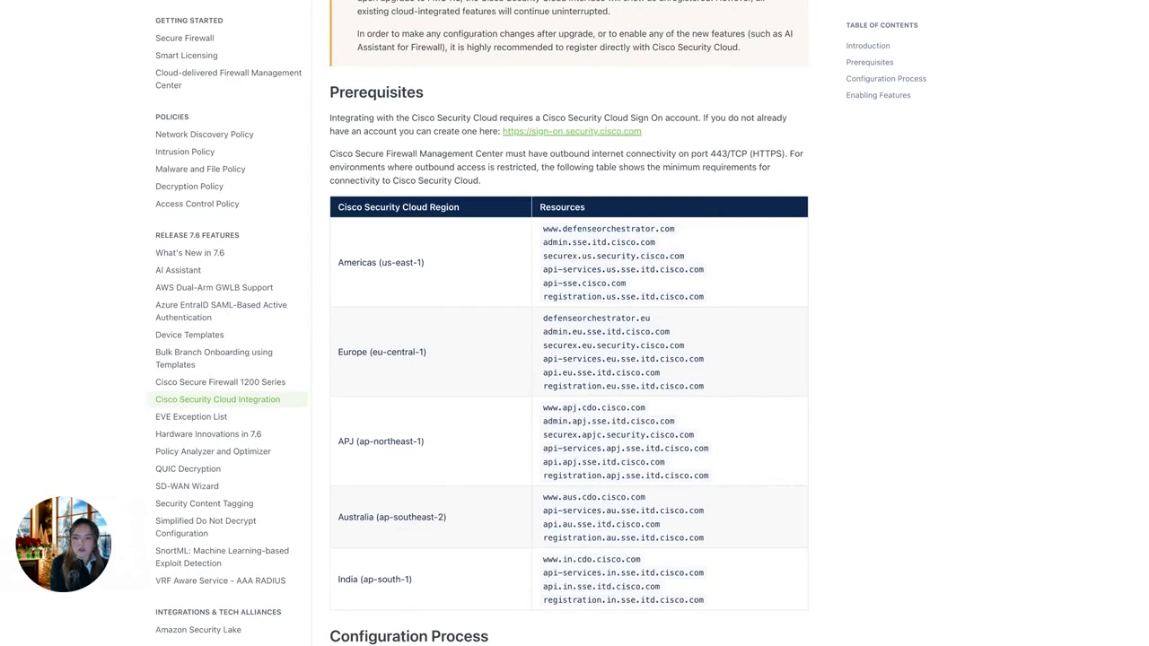
pyautogui.scroll(-3, 569, 359)
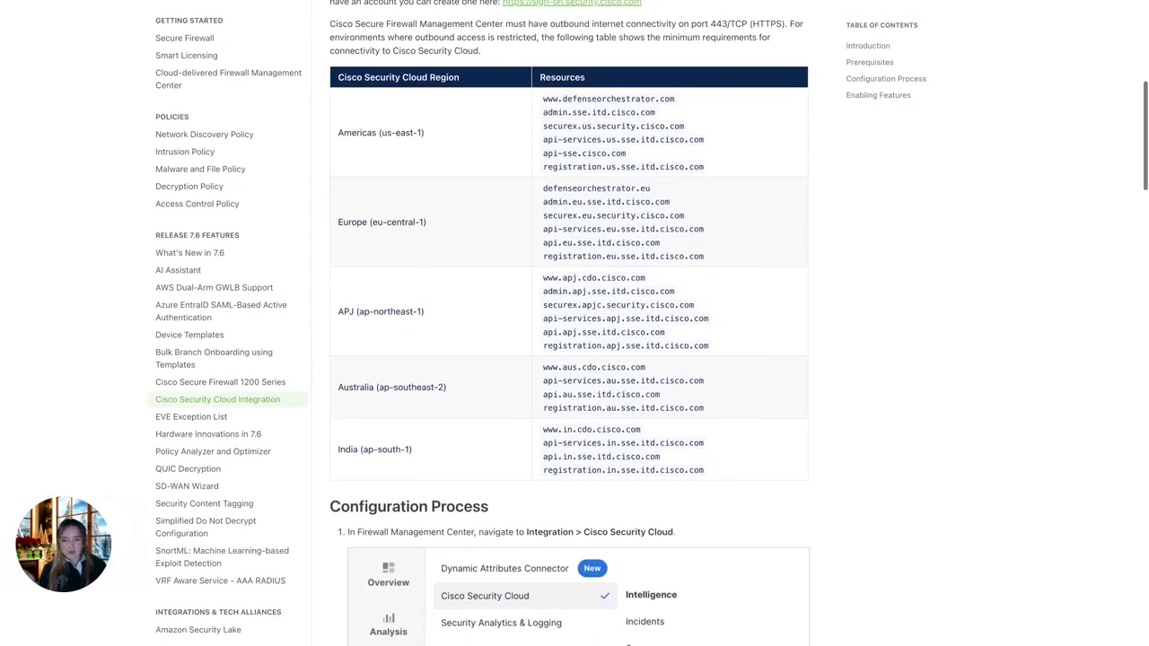
pyautogui.scroll(10, 611, 476)
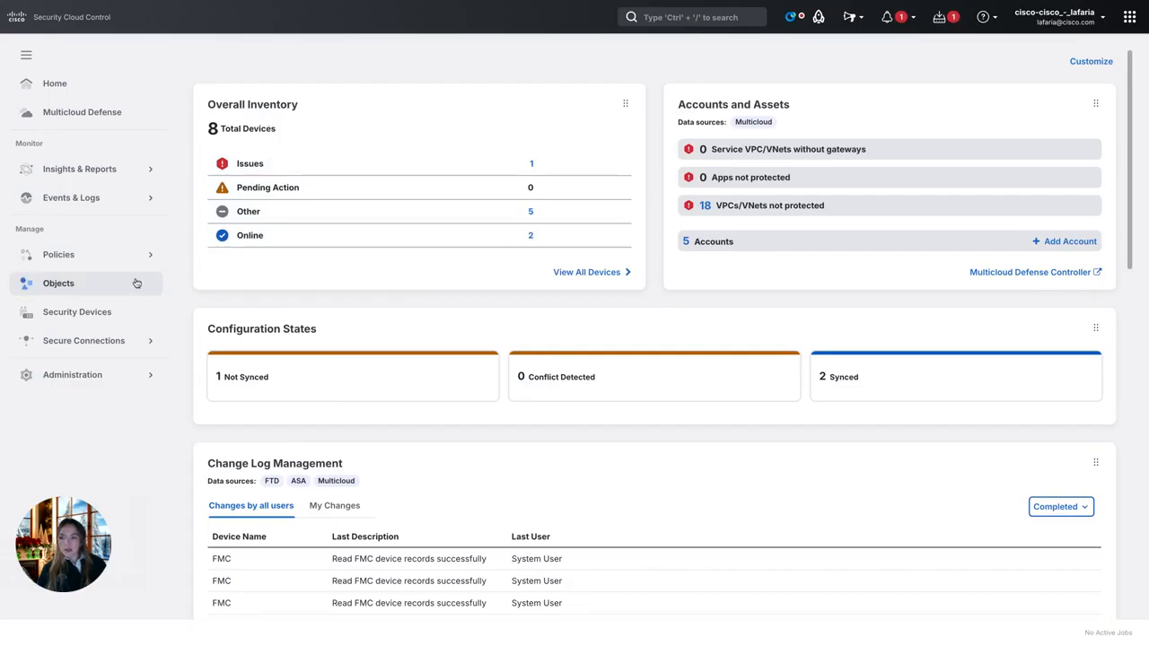
# Step: Review the Security Devices inventory and Secure Connectors list, then go to the FMC services list
pyautogui.click(106, 321)
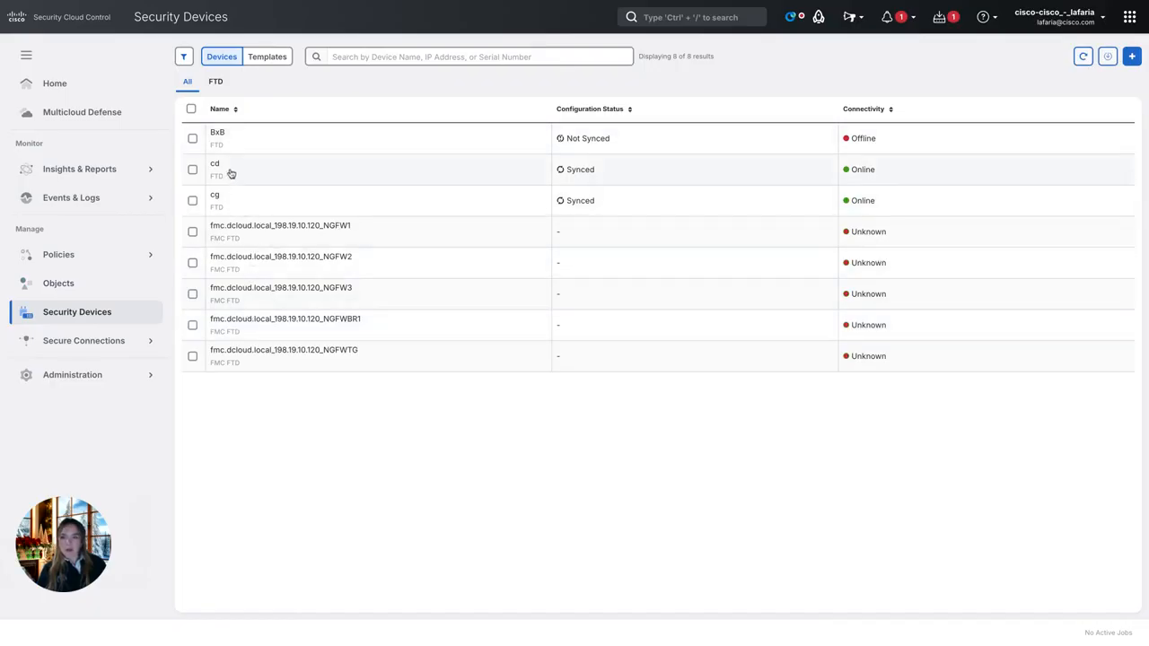
pyautogui.click(105, 343)
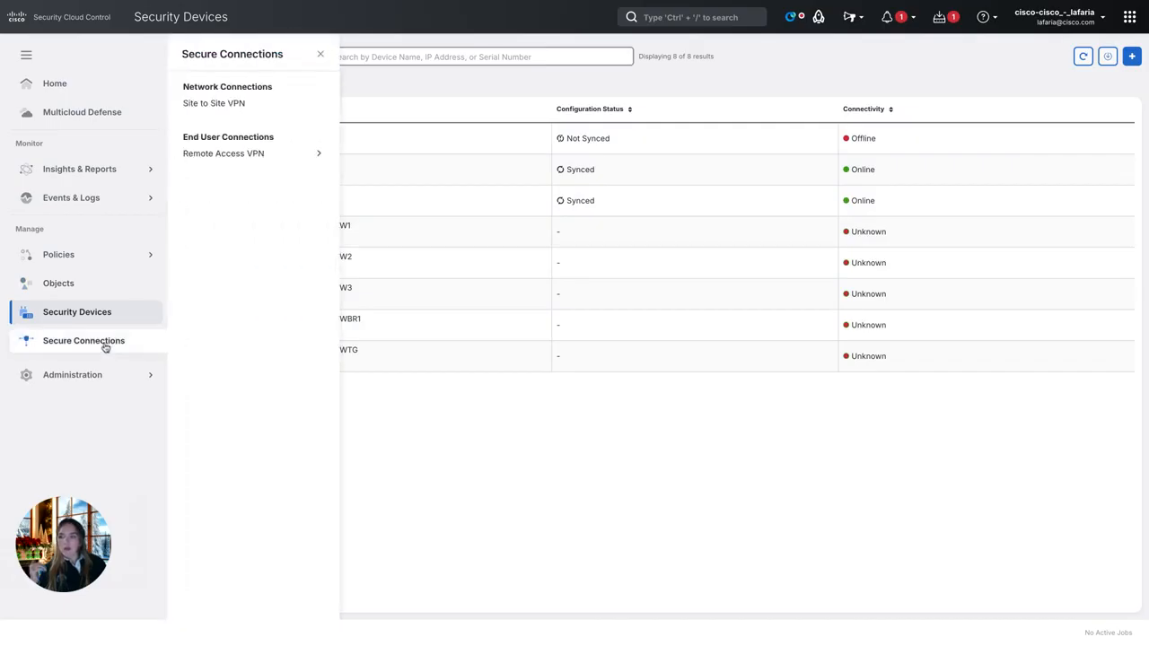
pyautogui.click(92, 375)
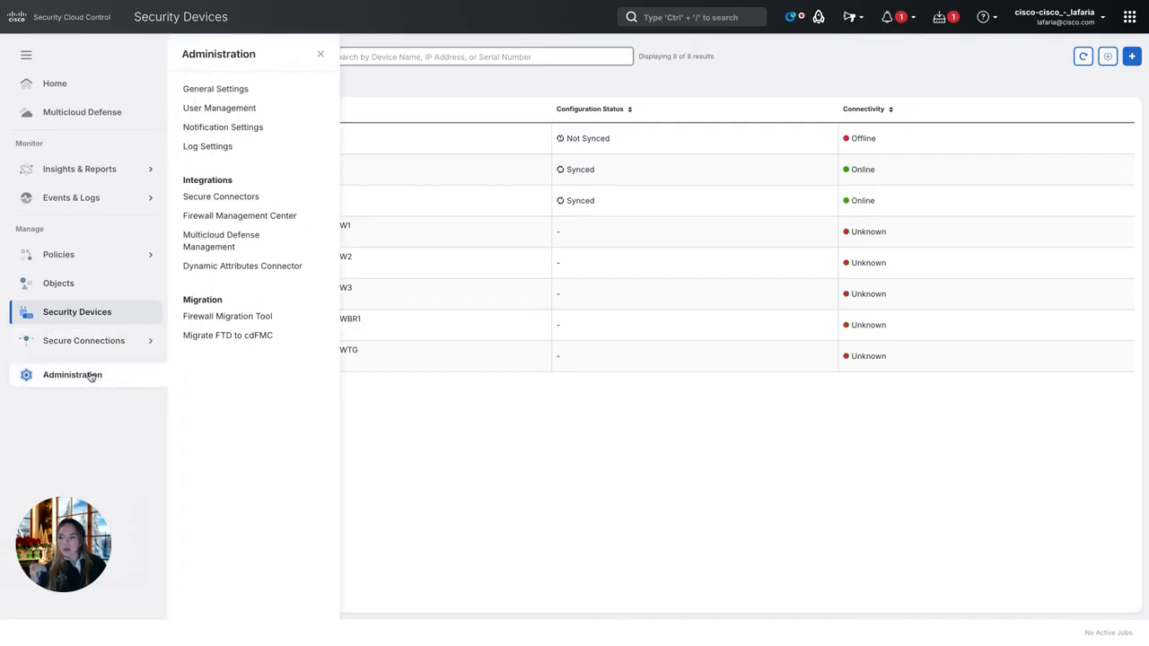
pyautogui.click(250, 207)
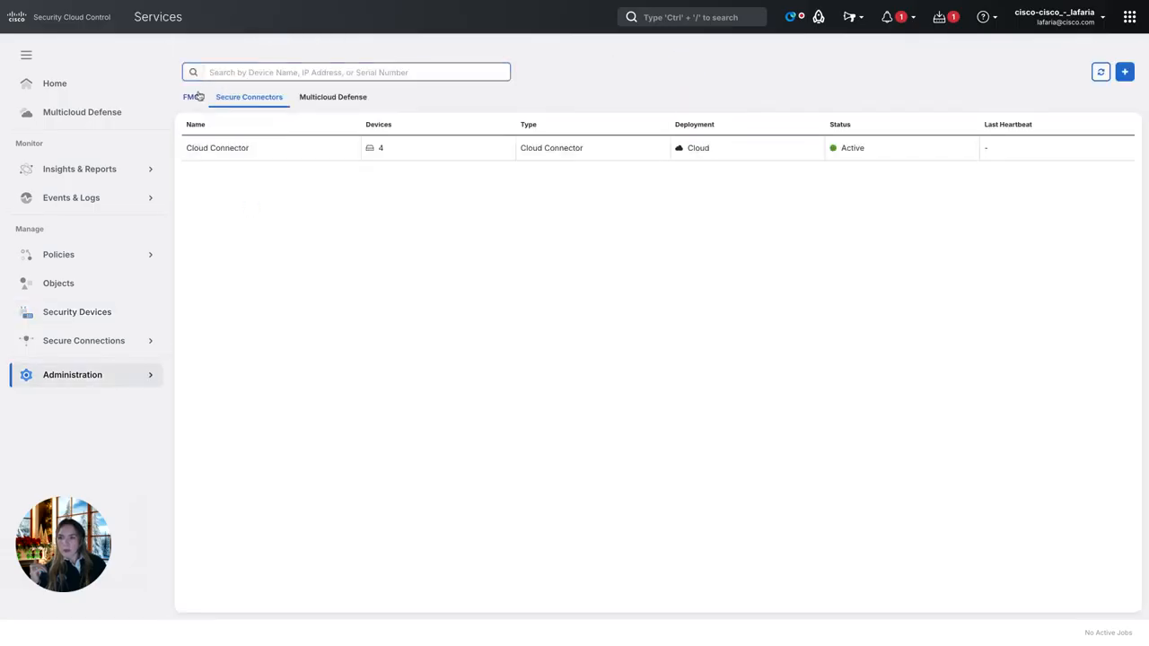
pyautogui.click(193, 96)
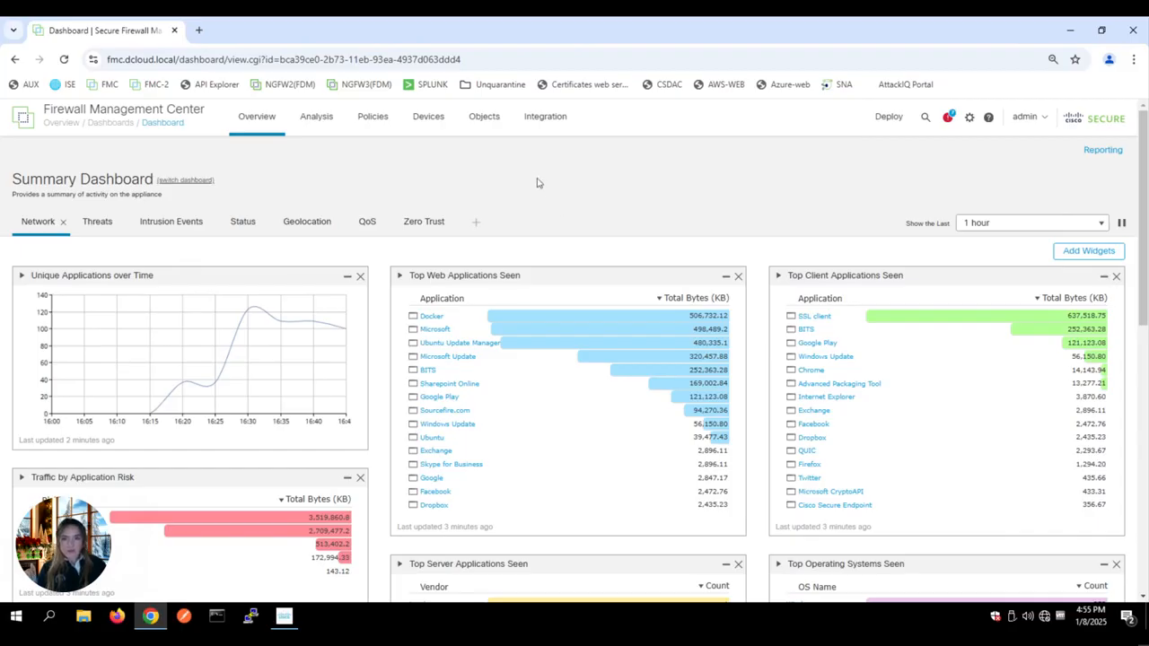
# Step: Go to Integration > SecureX in the FMC, showing cloud region us-east-1 (US Region)
pyautogui.click(536, 126)
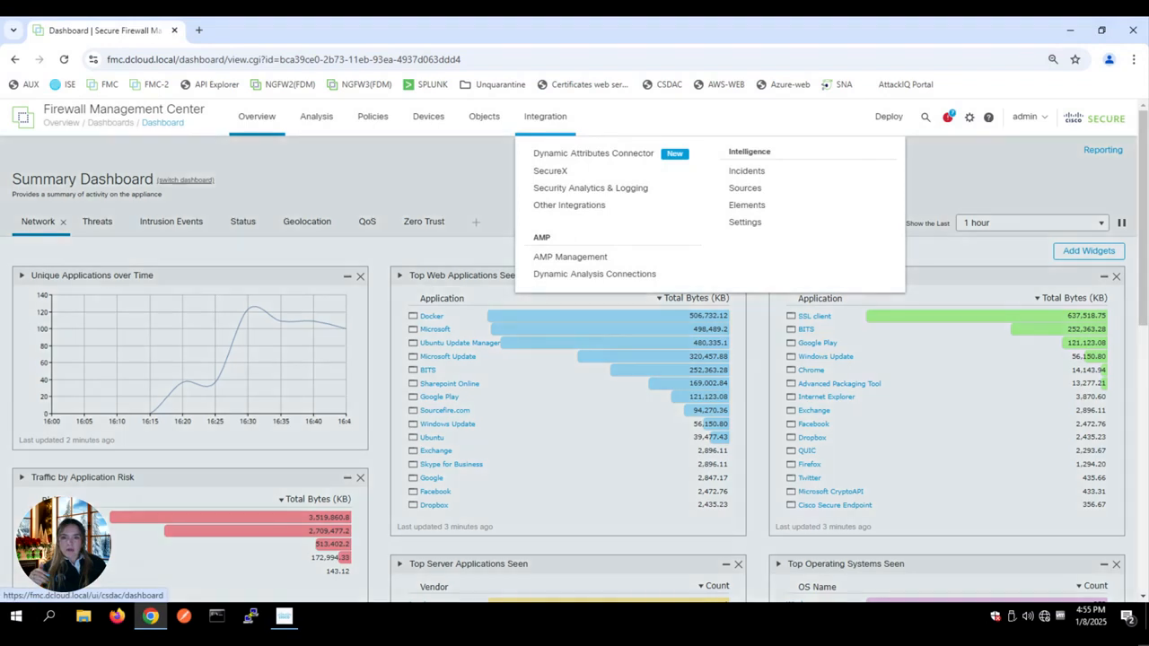
pyautogui.click(549, 171)
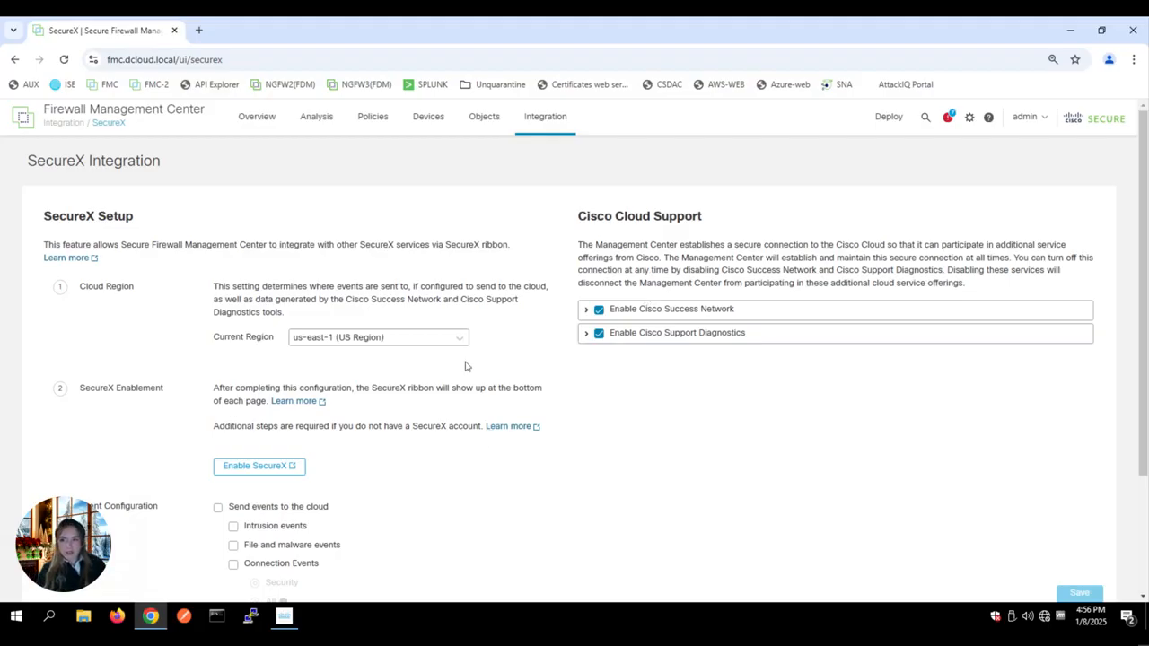
pyautogui.click(377, 339)
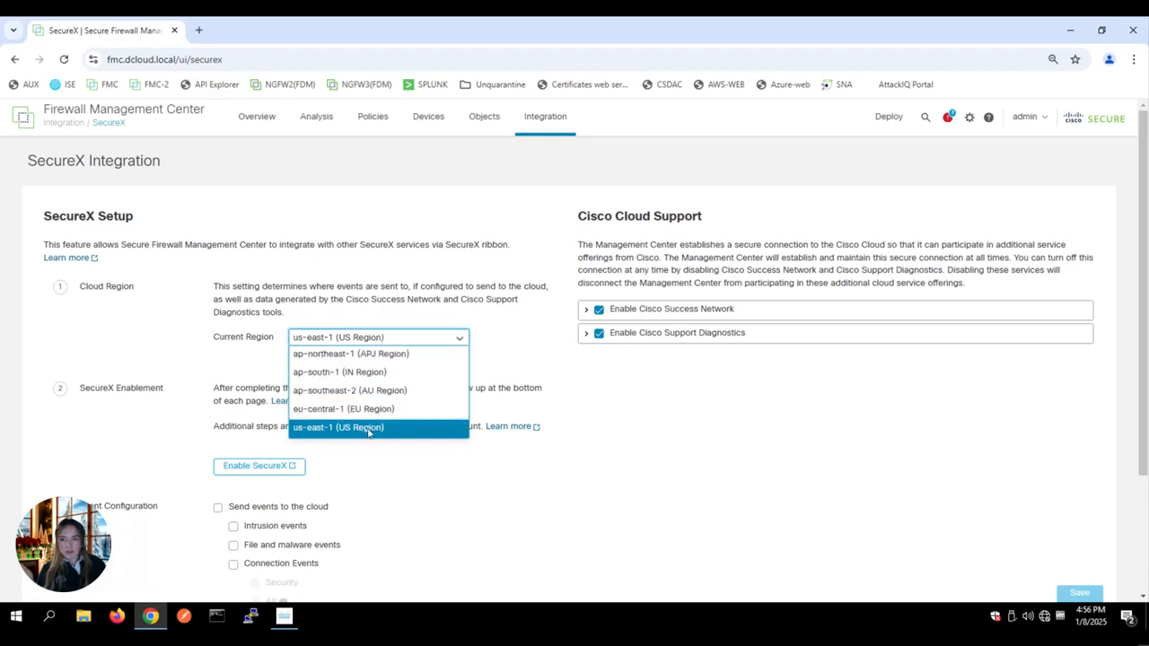
pyautogui.click(363, 353)
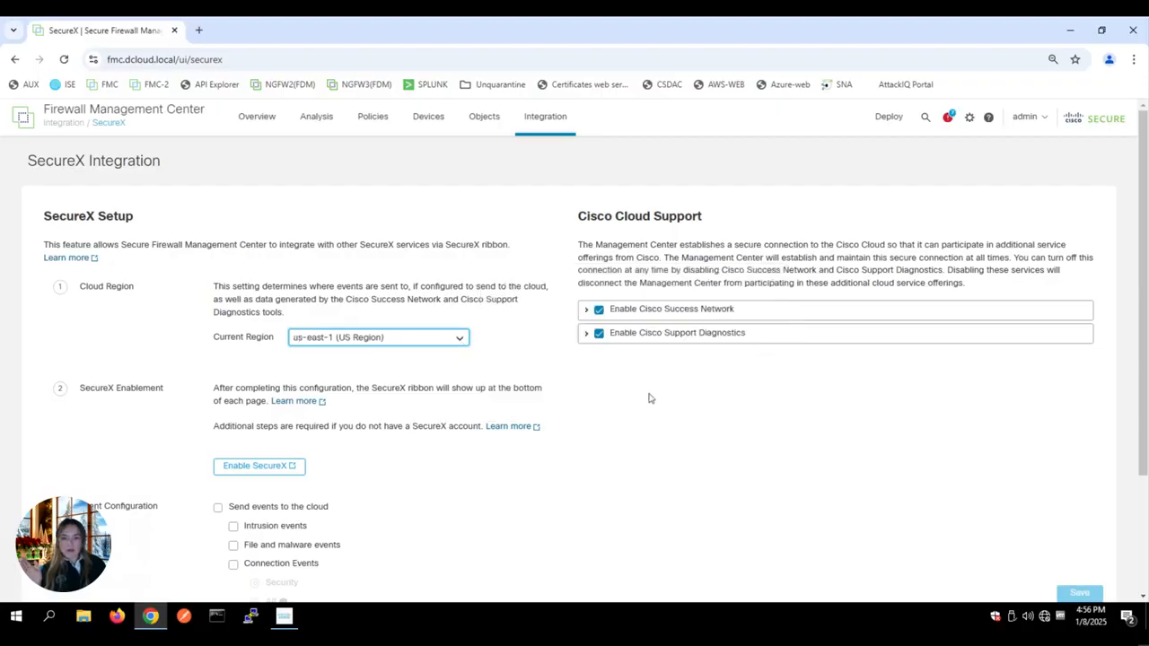
pyautogui.click(693, 401)
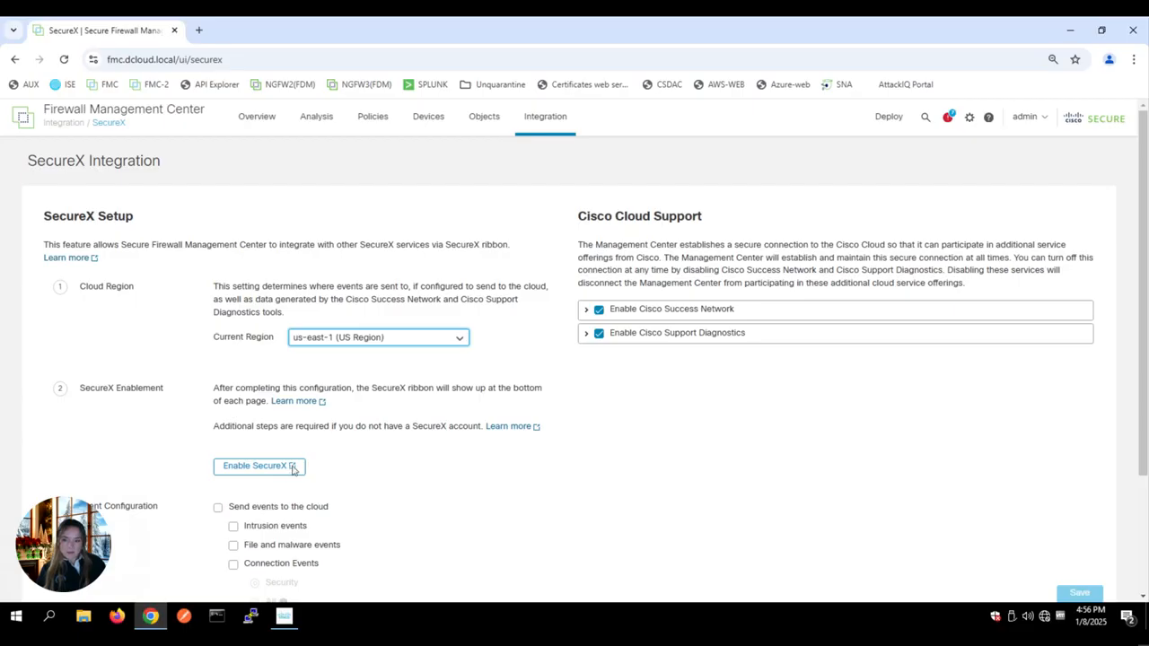
# Step: Enable SecureX registration and continue from the Welcome page to Cisco SSO sign-in
pyautogui.click(288, 466)
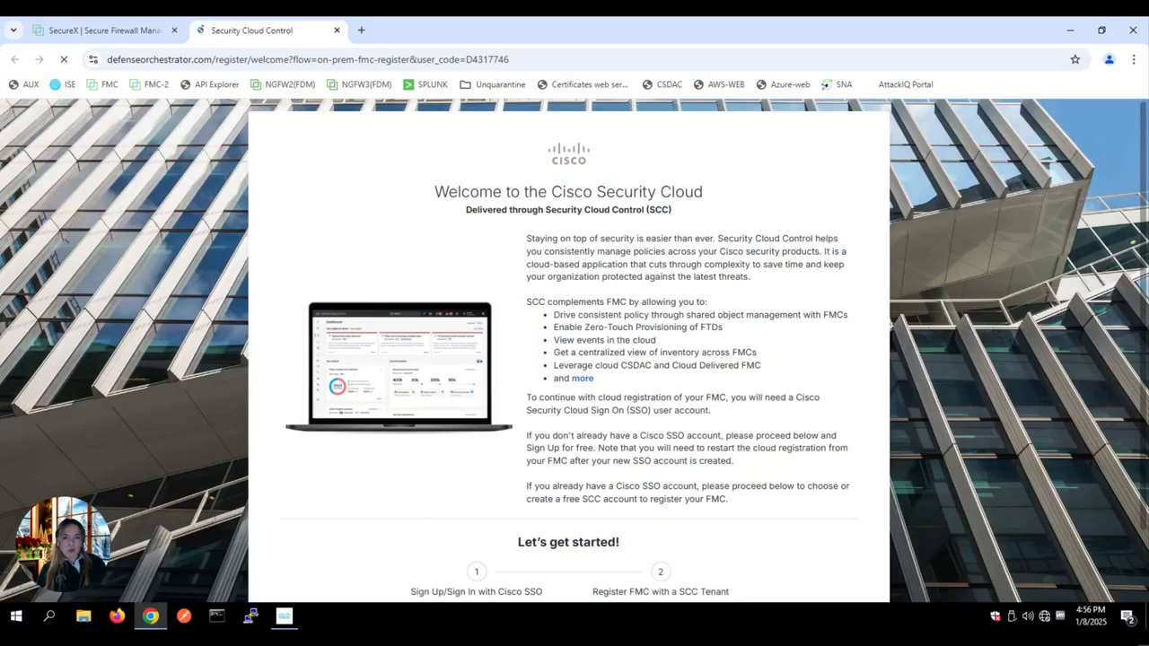
pyautogui.scroll(-1, 764, 446)
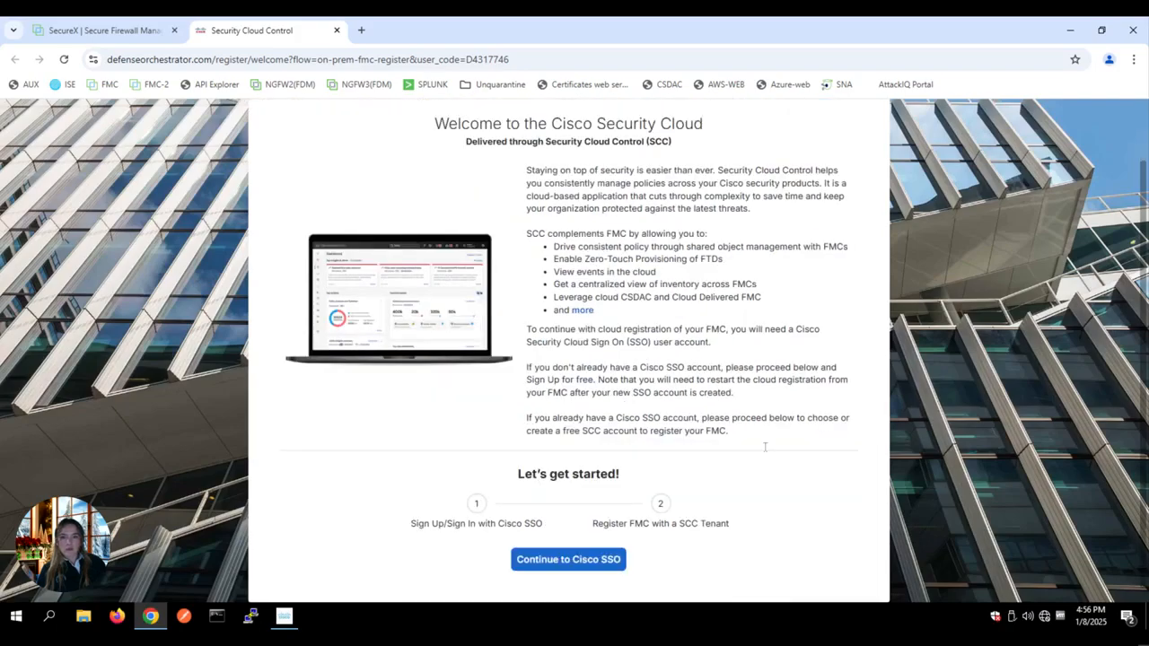
pyautogui.click(583, 566)
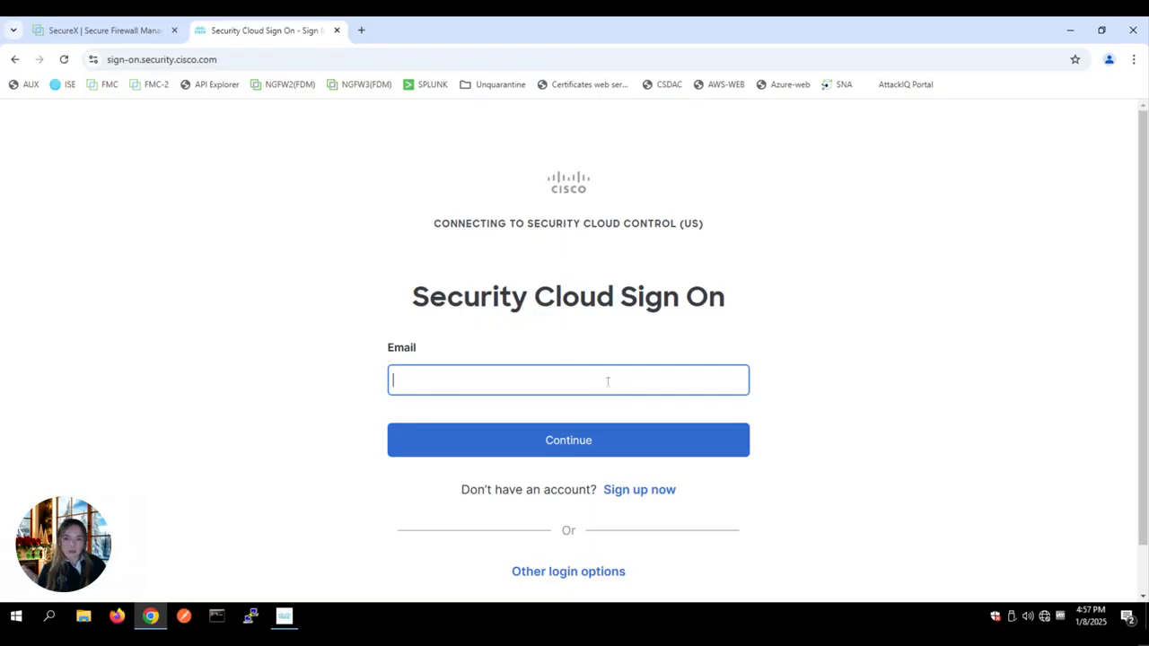
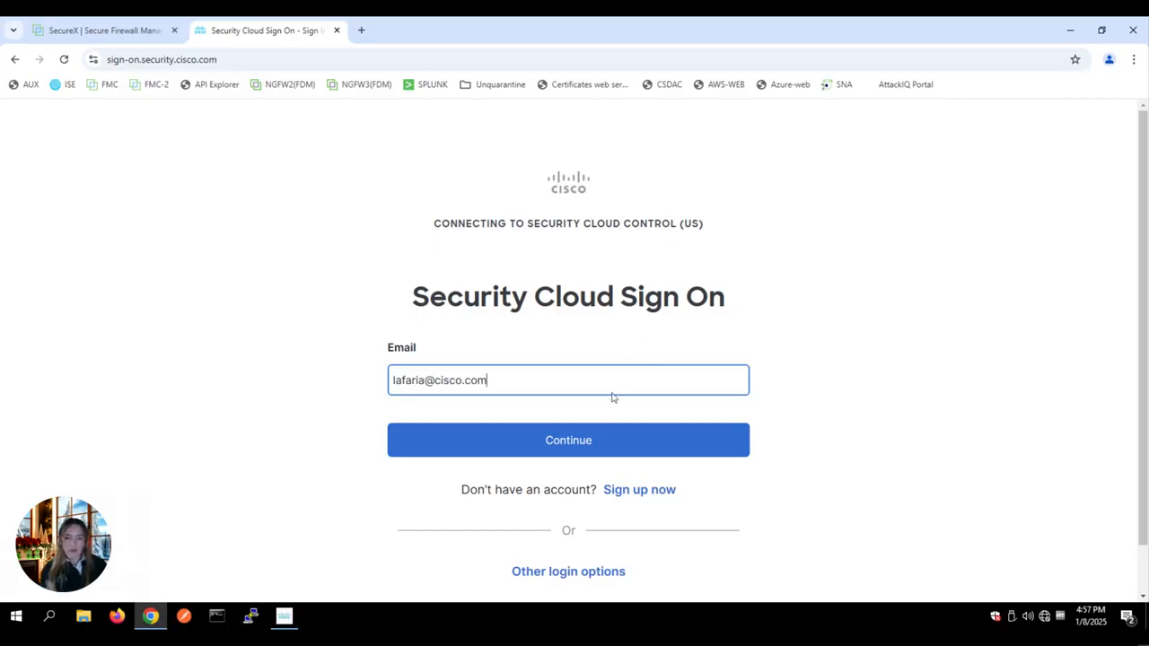
# Step: Sign in to Security Cloud with the corrected account e-mail and the account password
pyautogui.click(592, 444)
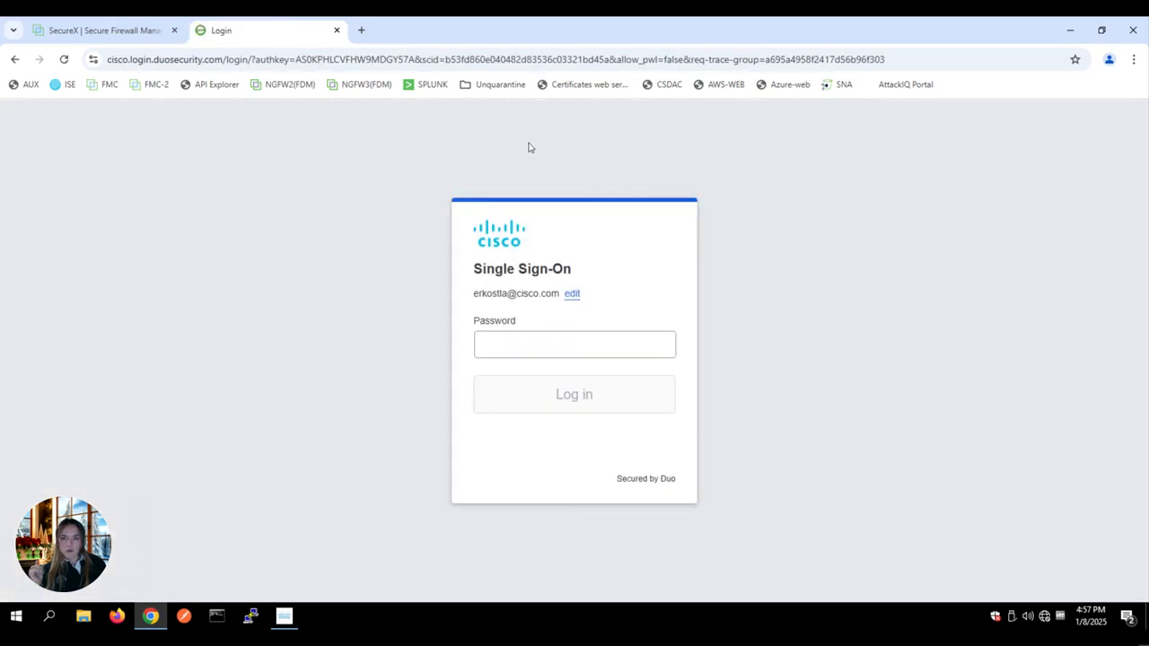
pyautogui.click(572, 293)
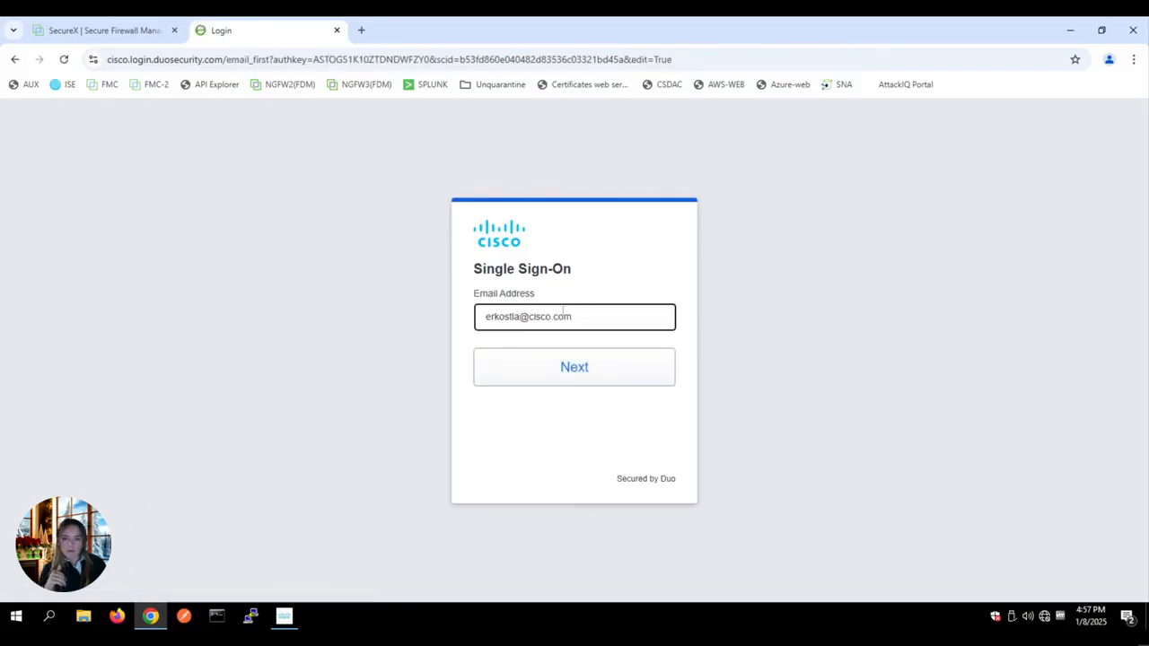
pyautogui.tripleClick(553, 323)
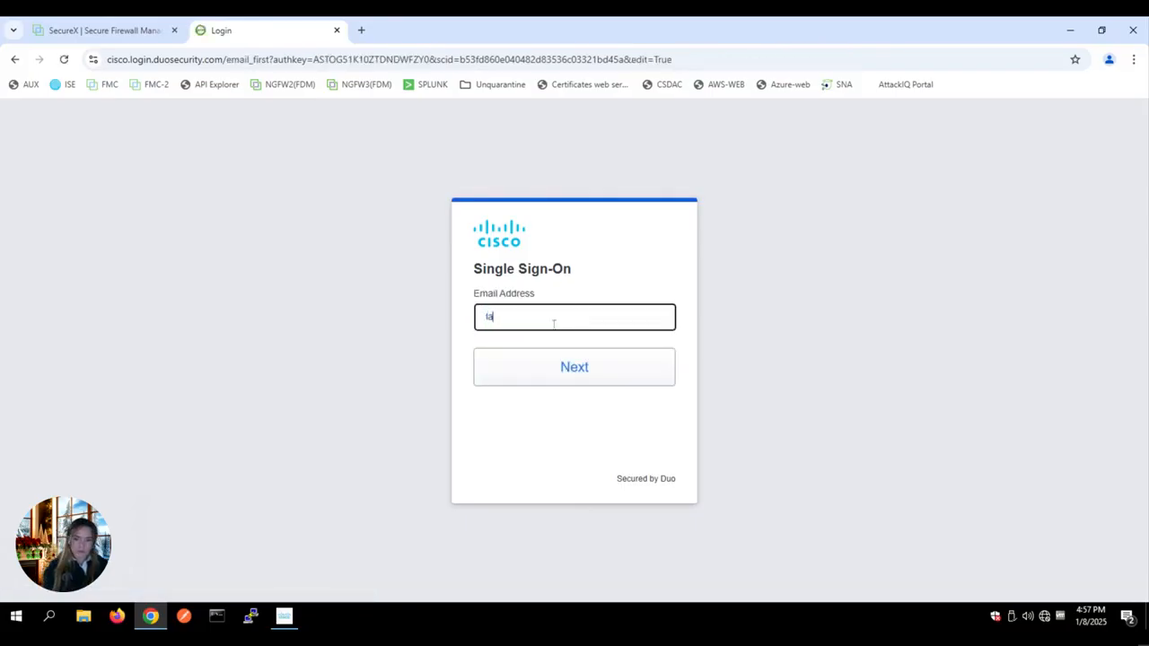
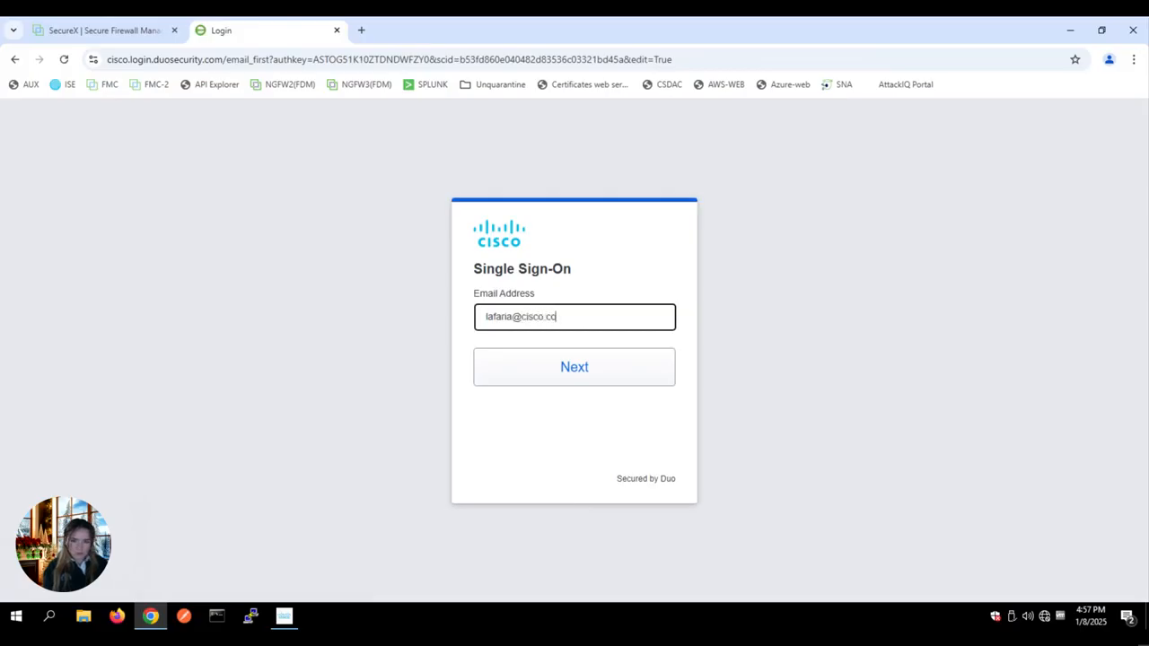
pyautogui.press('Return')
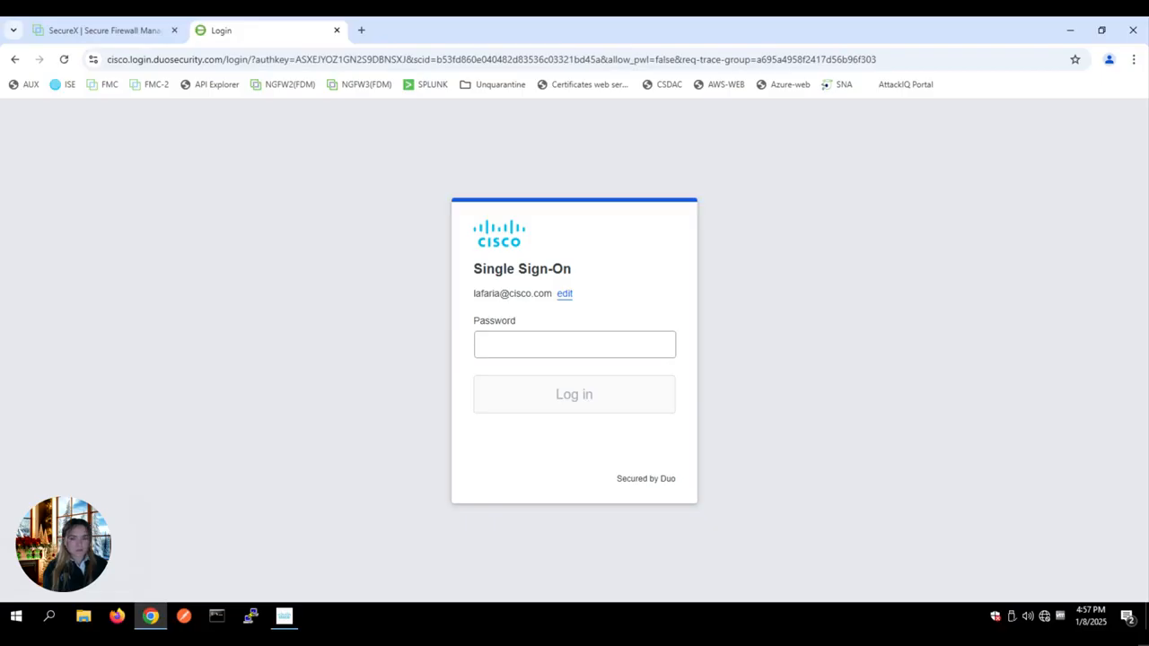
pyautogui.click(602, 339)
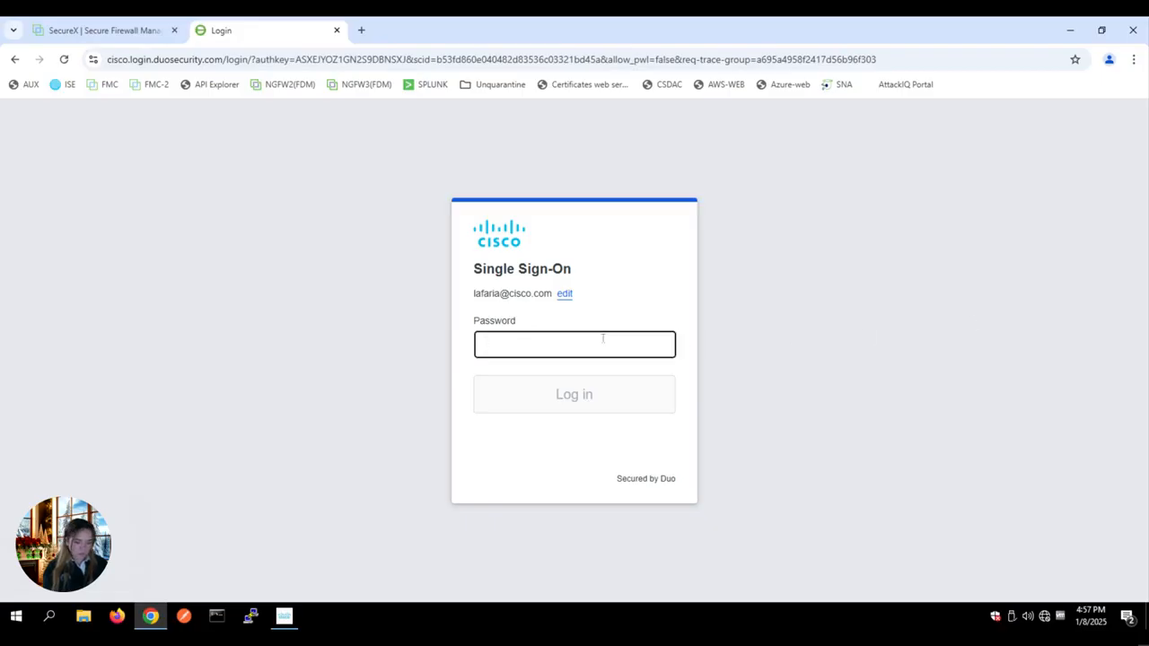
pyautogui.write('••••••••••')
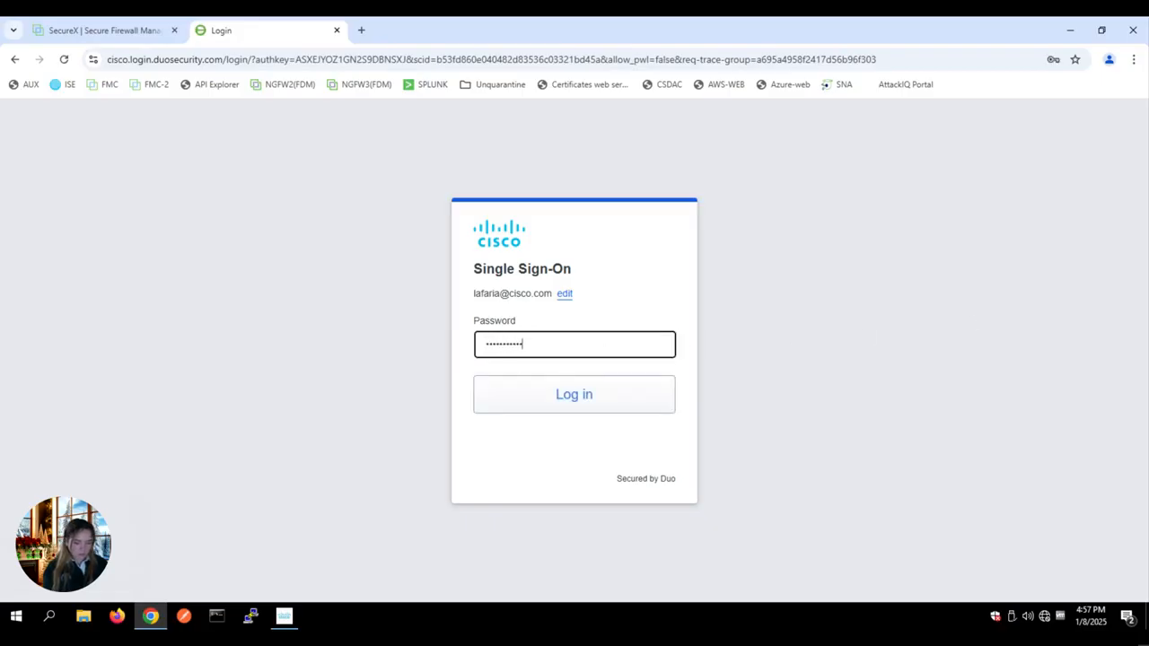
pyautogui.press('Return')
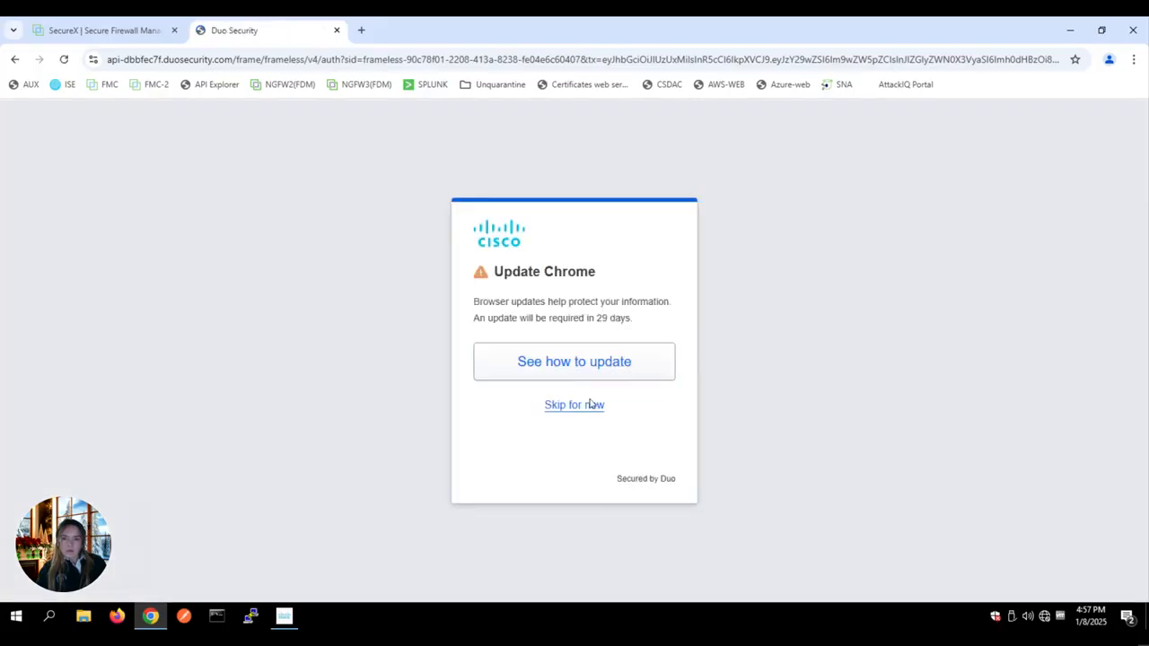
# Step: Skip the Update Chrome notice and choose 'No, other people use this device' to finish Duo login
pyautogui.click(589, 405)
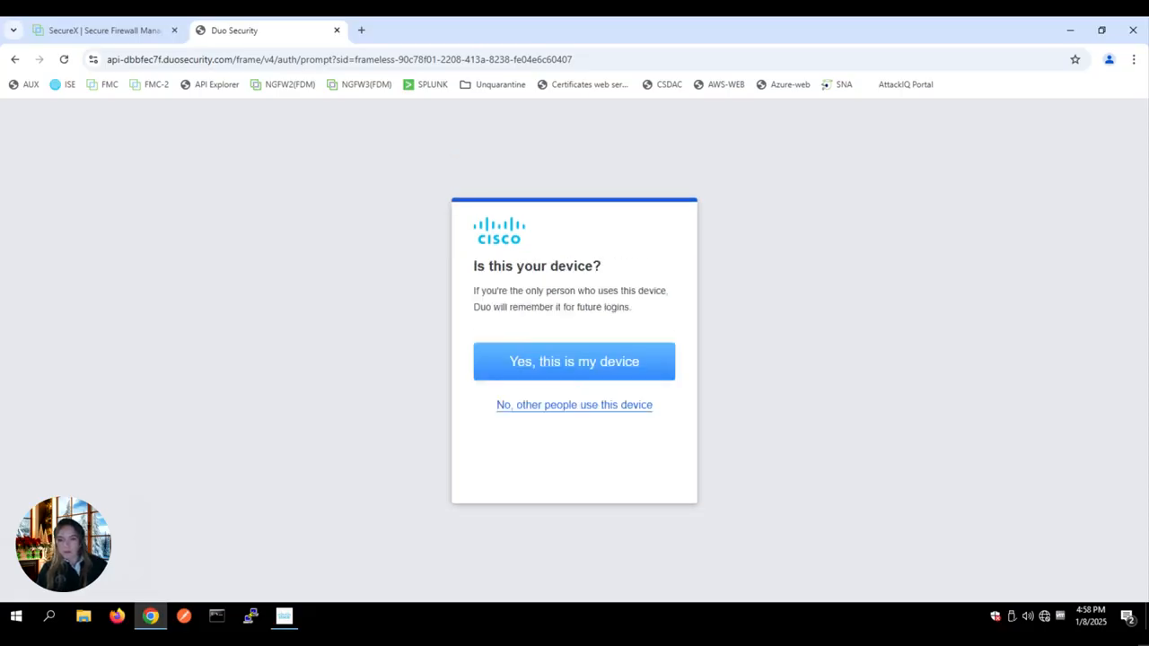
pyautogui.click(586, 405)
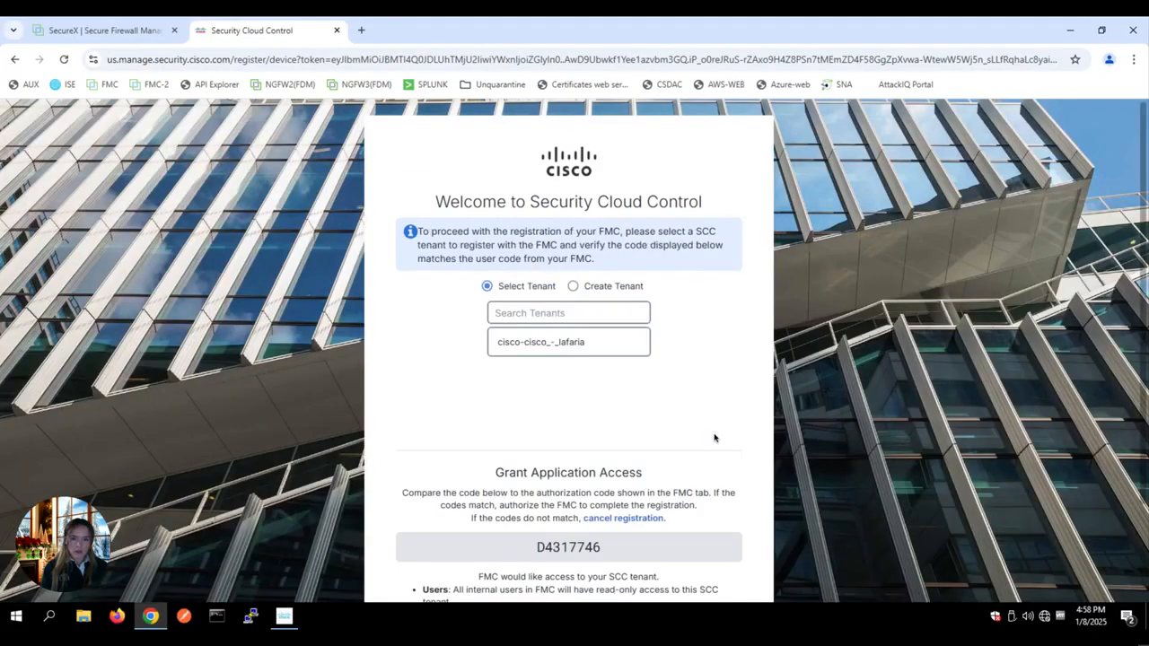
# Step: Select the existing tenant, check the authorization code matches, and authorize the FMC
pyautogui.click(572, 349)
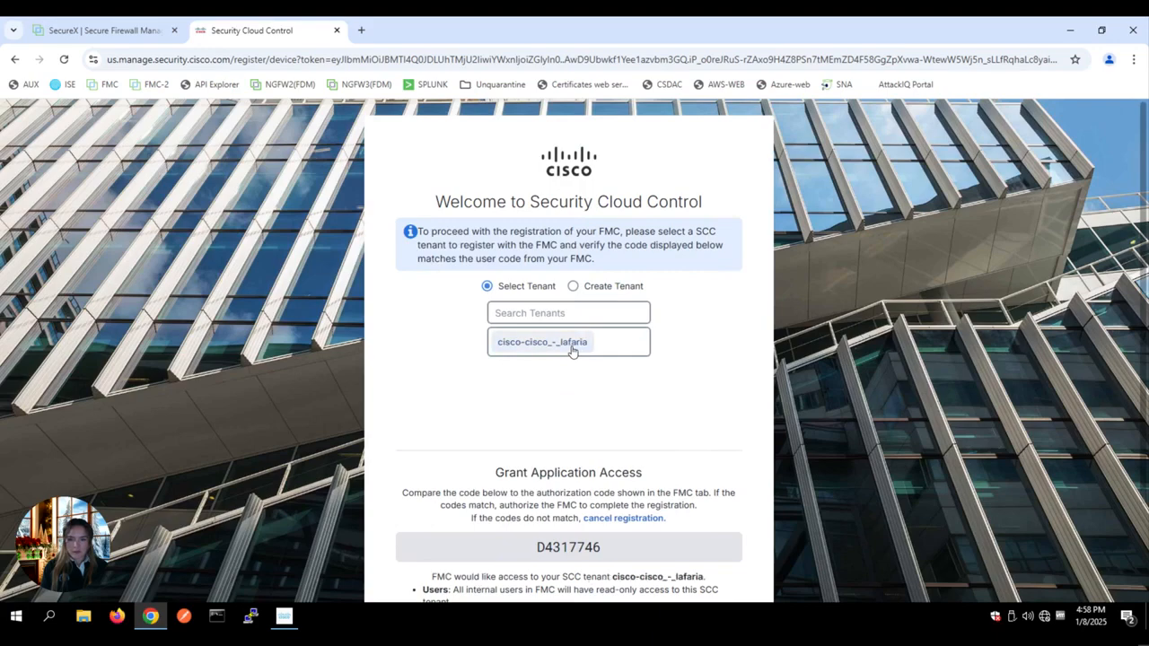
pyautogui.scroll(-3, 572, 350)
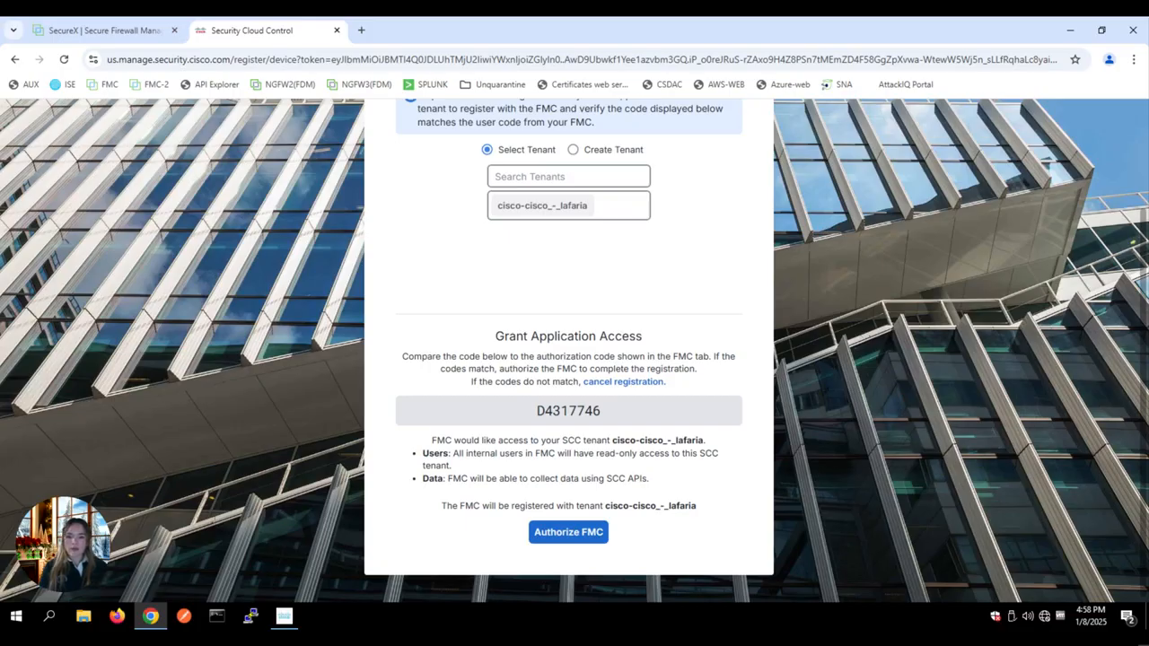
pyautogui.click(585, 531)
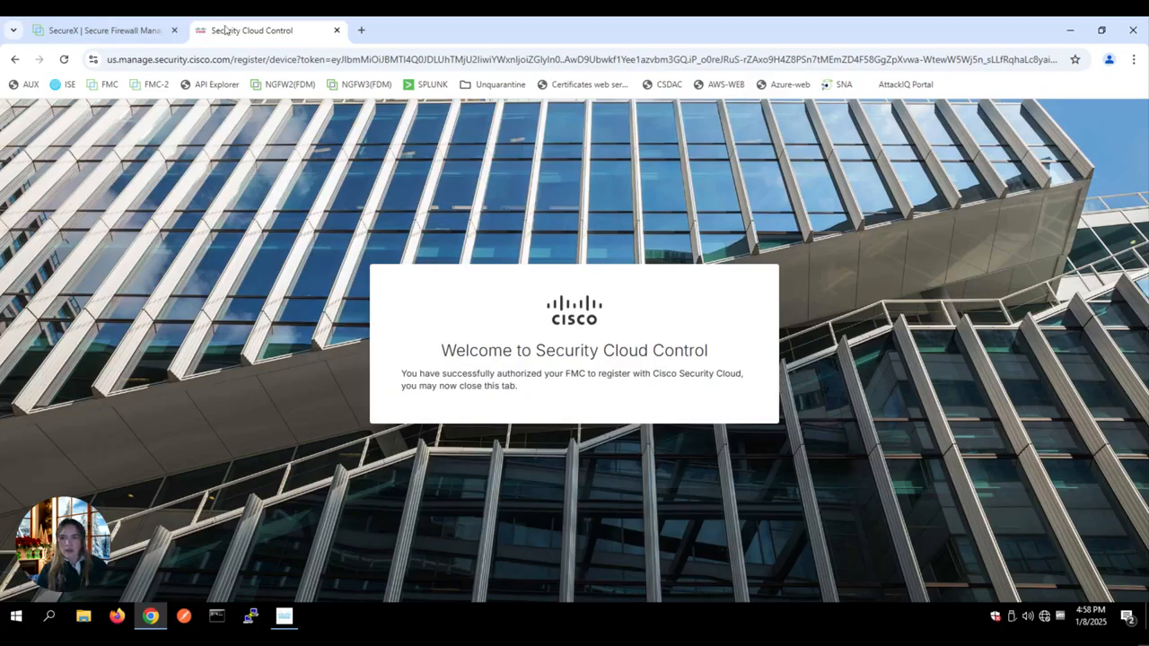
# Step: Send intrusion, file and malware, and all connection events to the cloud, and save SecureX settings
pyautogui.click(133, 30)
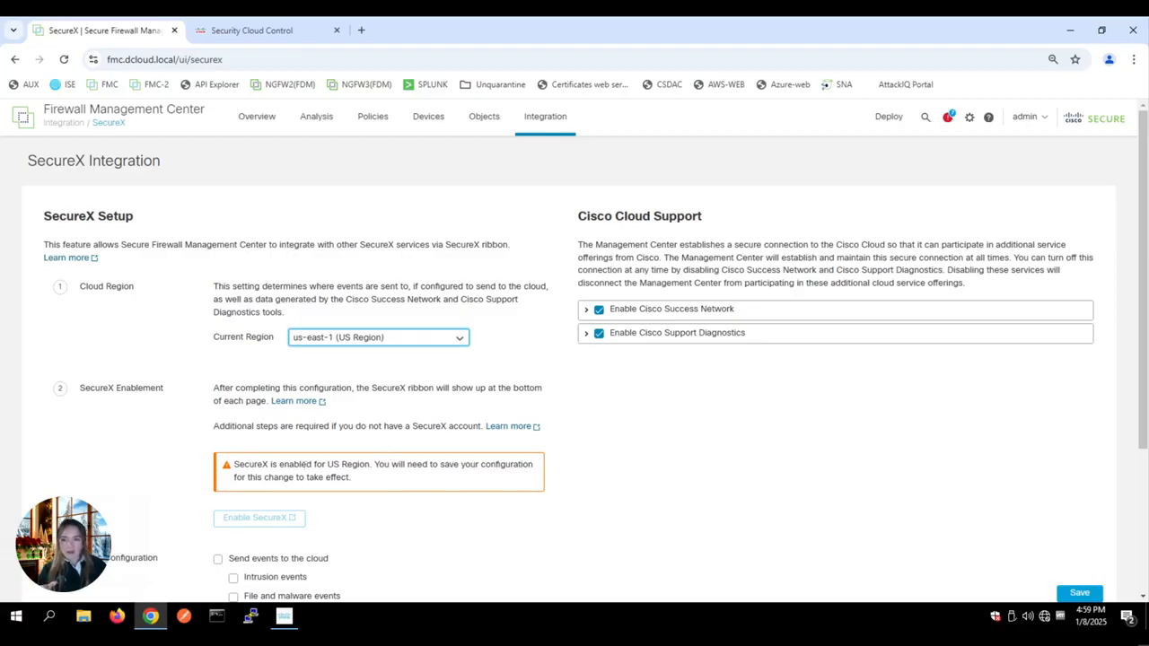
pyautogui.scroll(-2, 254, 477)
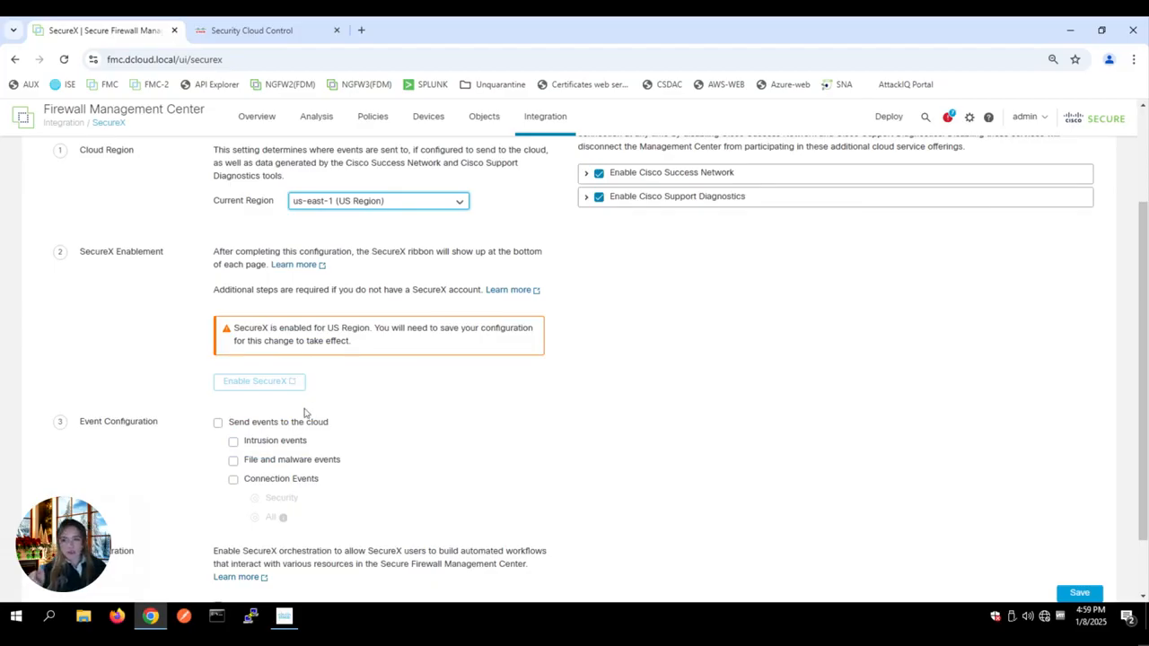
pyautogui.click(277, 427)
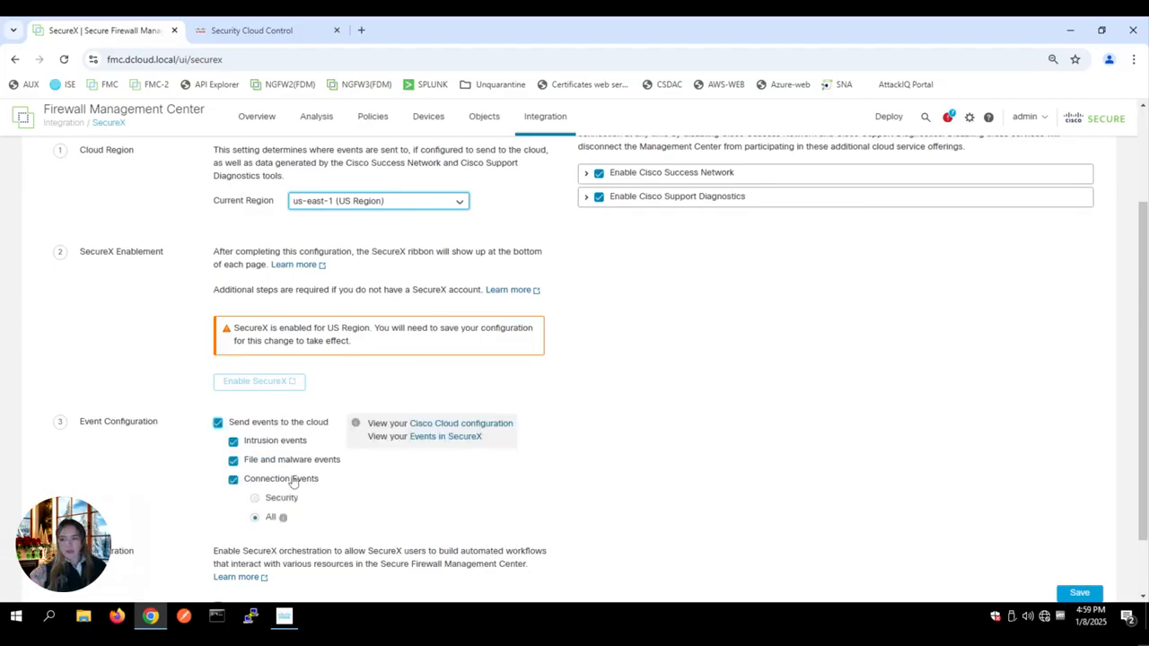
pyautogui.scroll(-1, 298, 501)
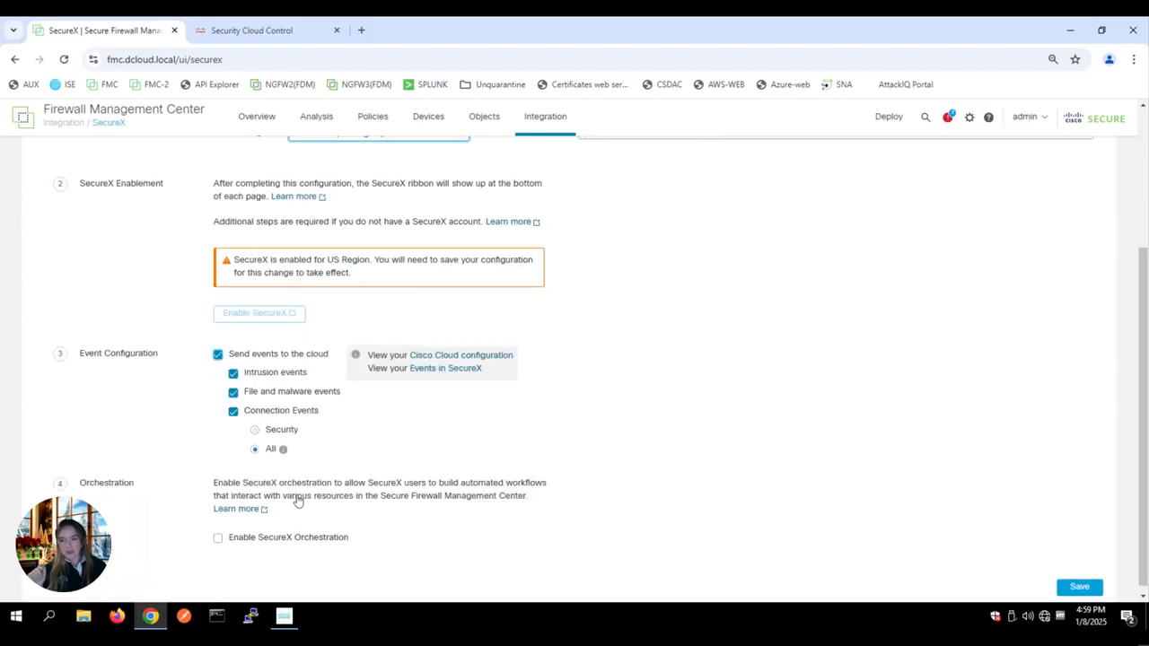
pyautogui.click(296, 540)
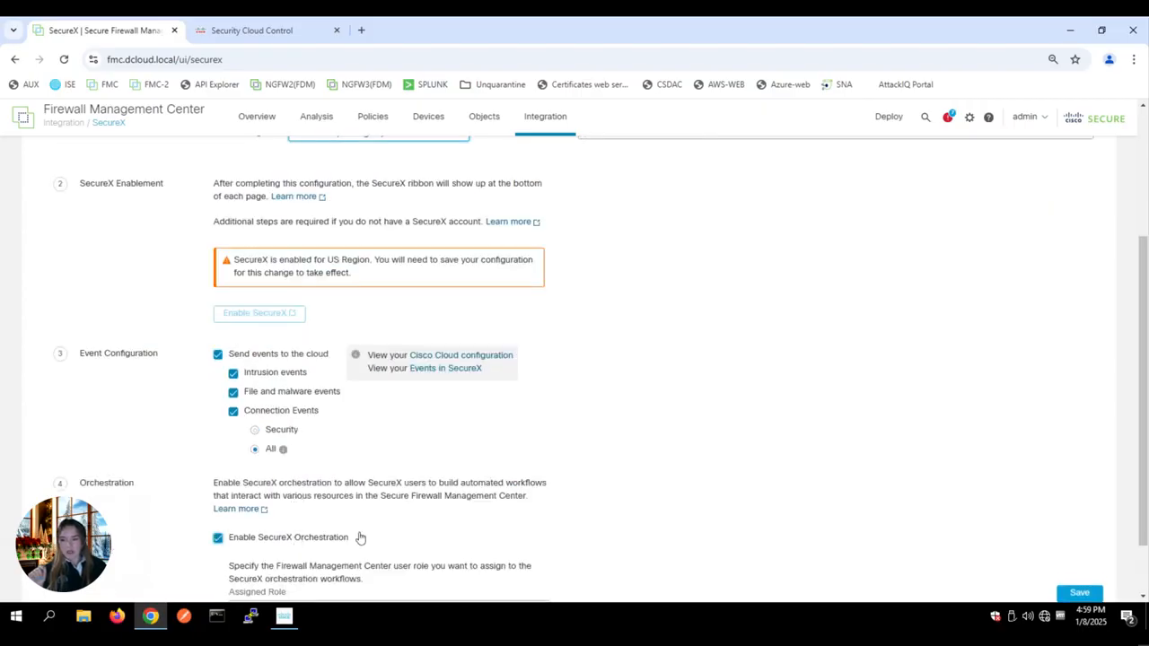
pyautogui.scroll(-1, 360, 536)
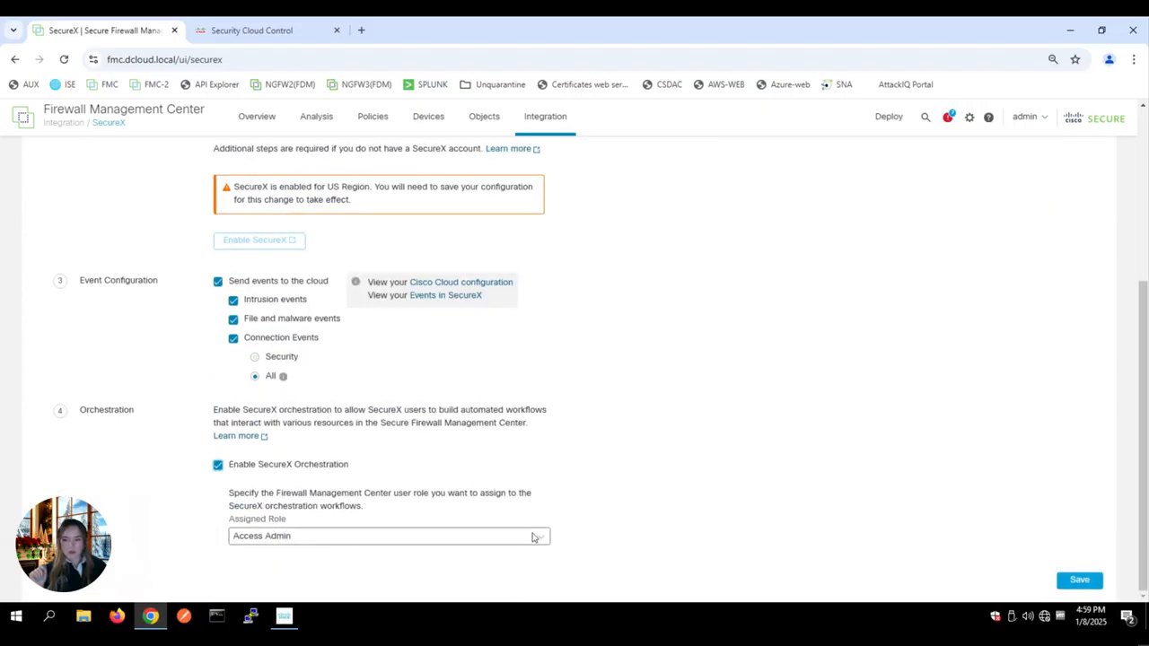
pyautogui.scroll(4, 642, 469)
pyautogui.scroll(-4, 753, 488)
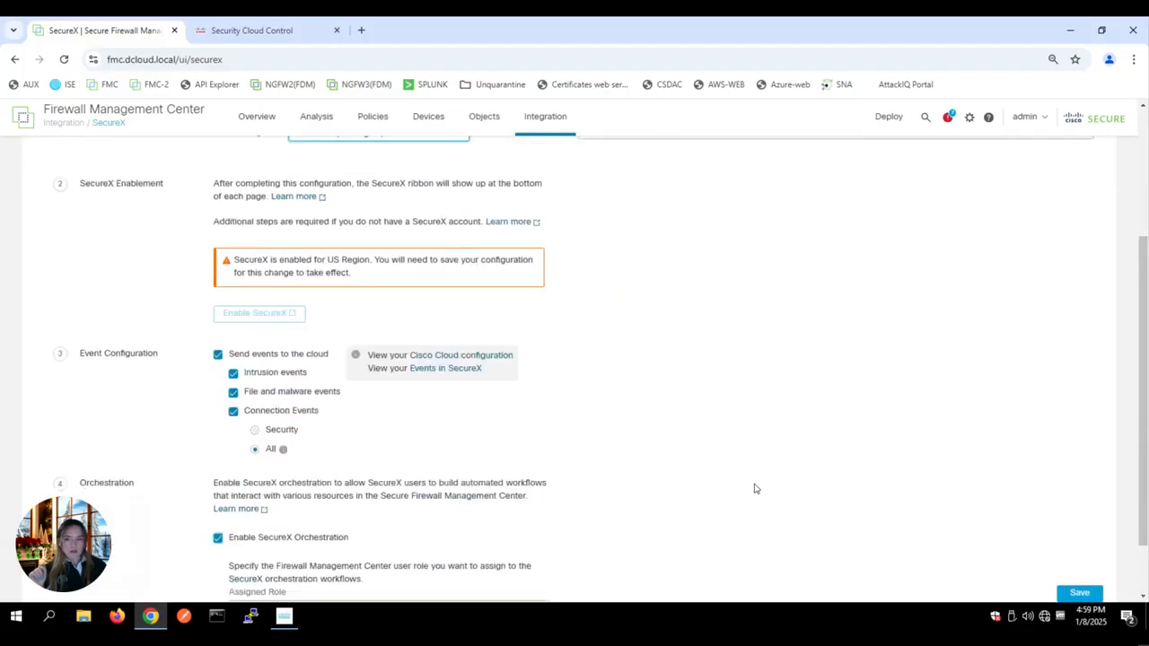
pyautogui.click(1070, 584)
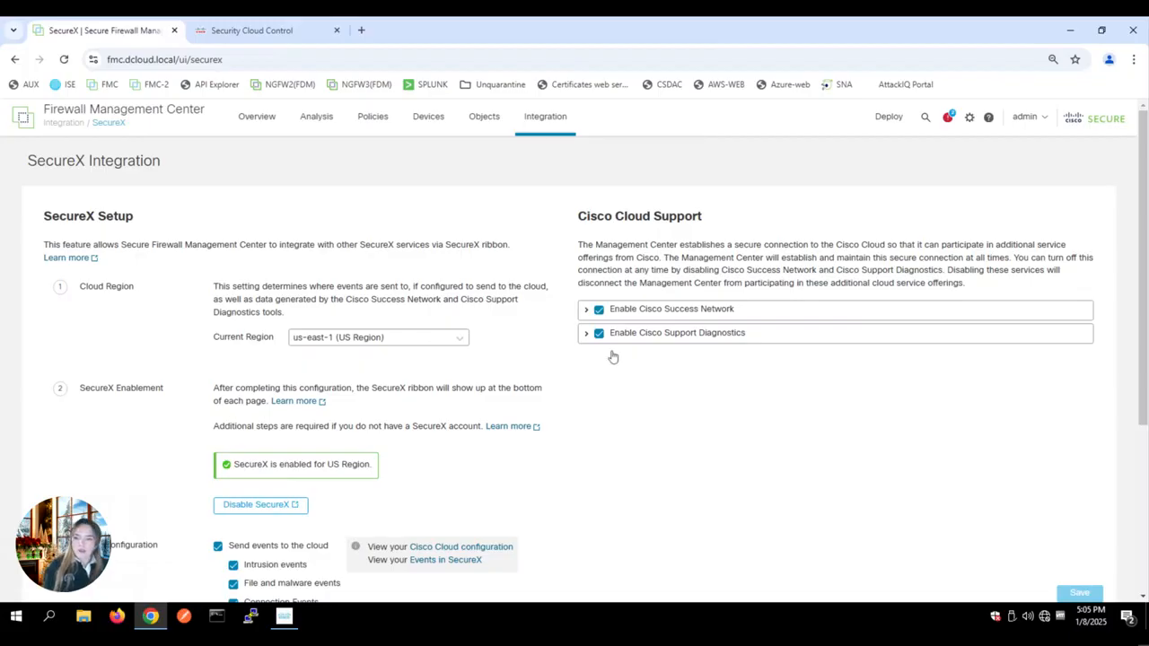
pyautogui.scroll(-2, 612, 357)
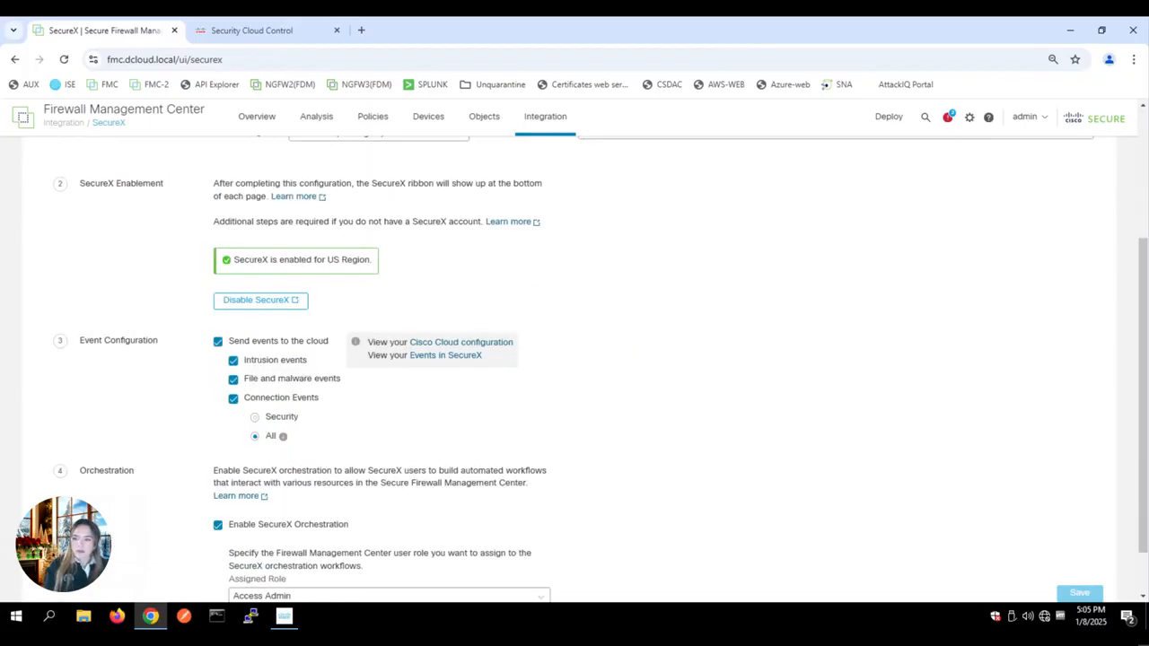
pyautogui.scroll(-1, 575, 359)
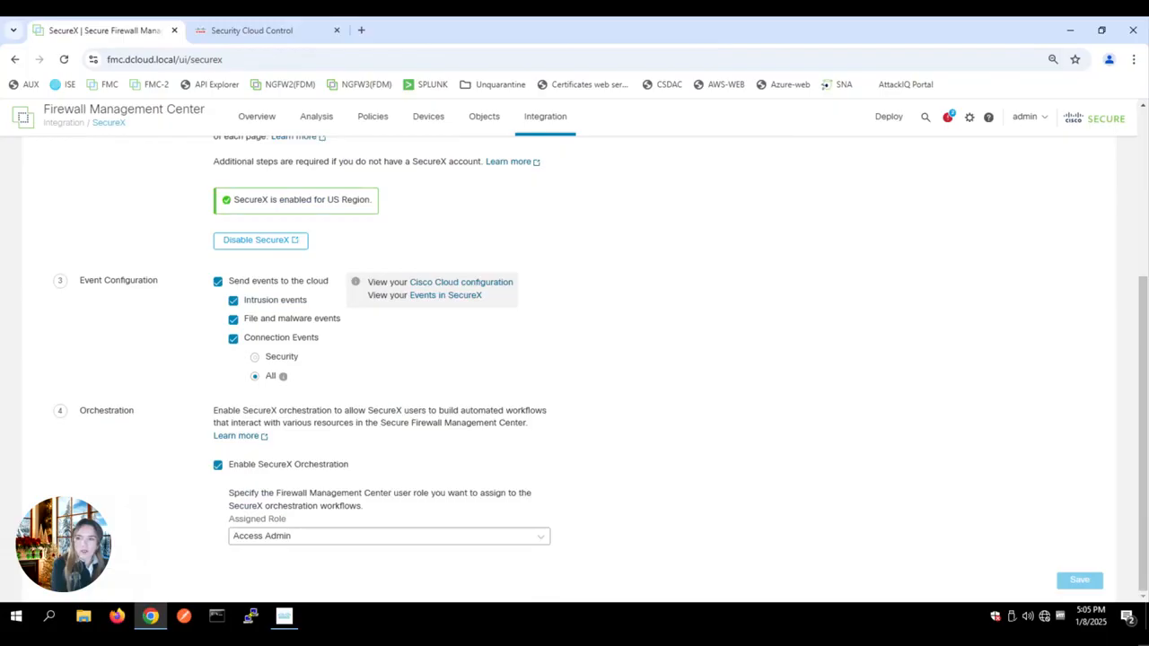
pyautogui.scroll(3, 553, 346)
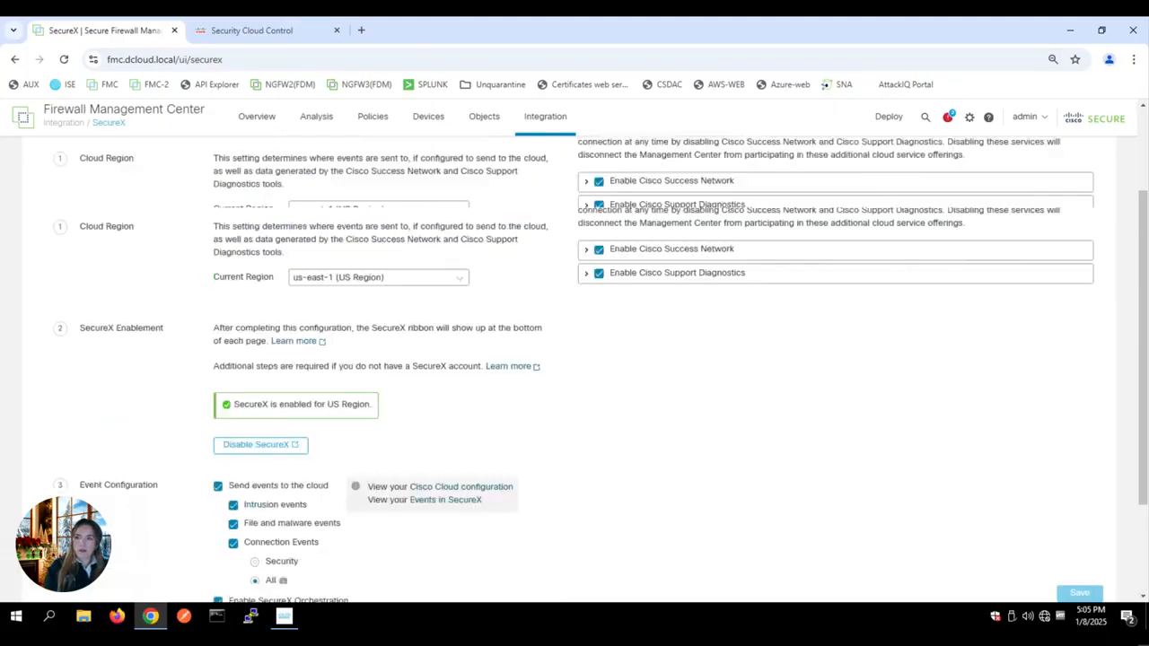
# Step: Open Administration > Firewall Management Center to see FMC 7.4.1-build 172 Synced with 5 devices
pyautogui.click(265, 34)
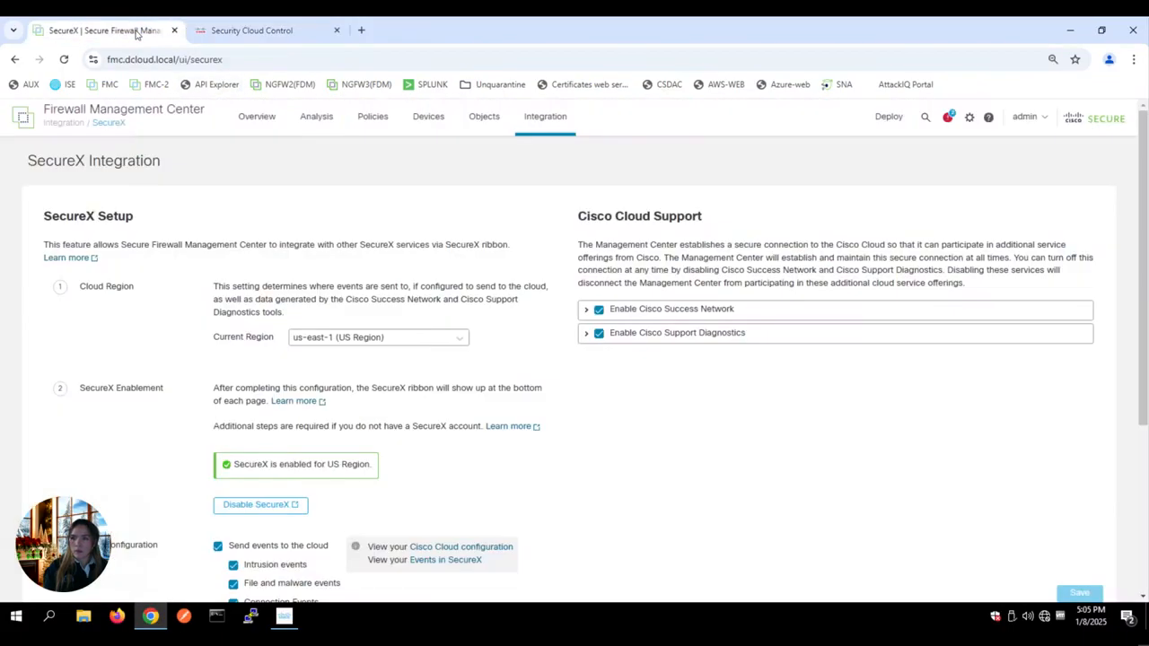
pyautogui.click(137, 32)
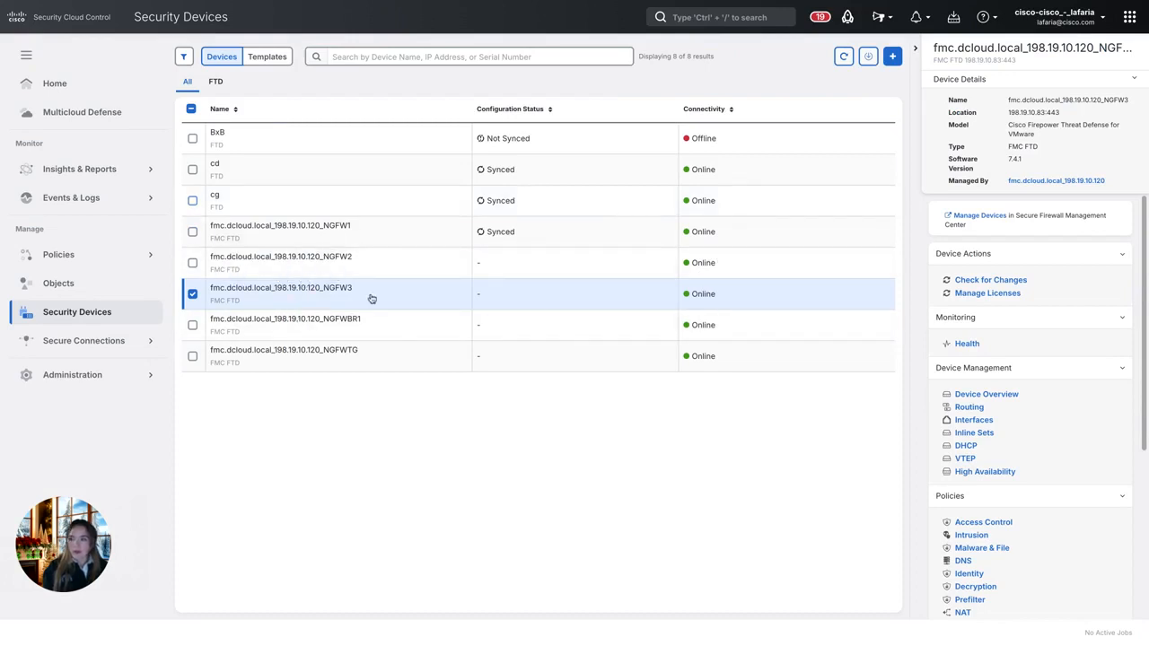
pyautogui.click(132, 376)
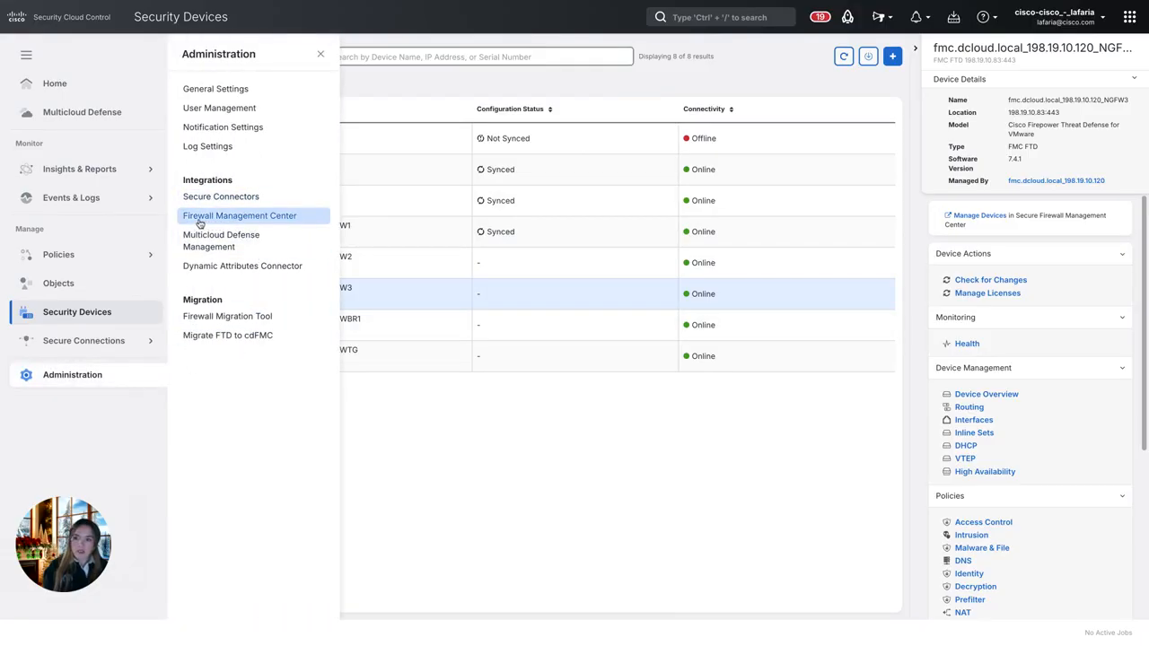
pyautogui.click(200, 218)
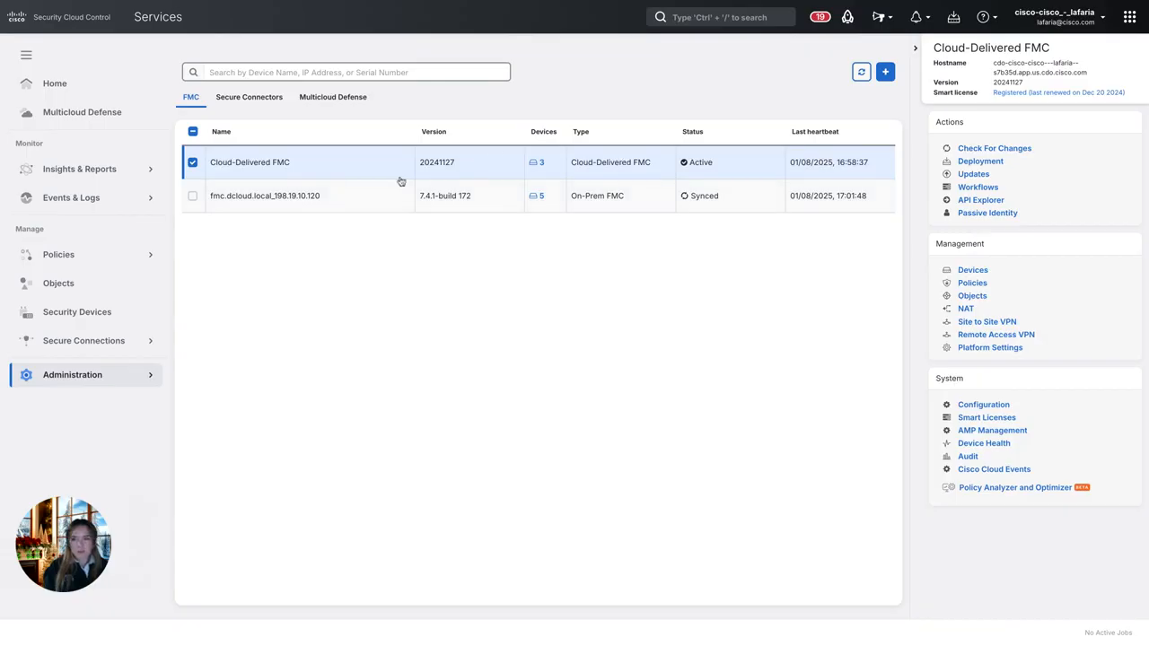
# Step: Select the fmc.dcloud.local row and review its details panel
pyautogui.click(283, 204)
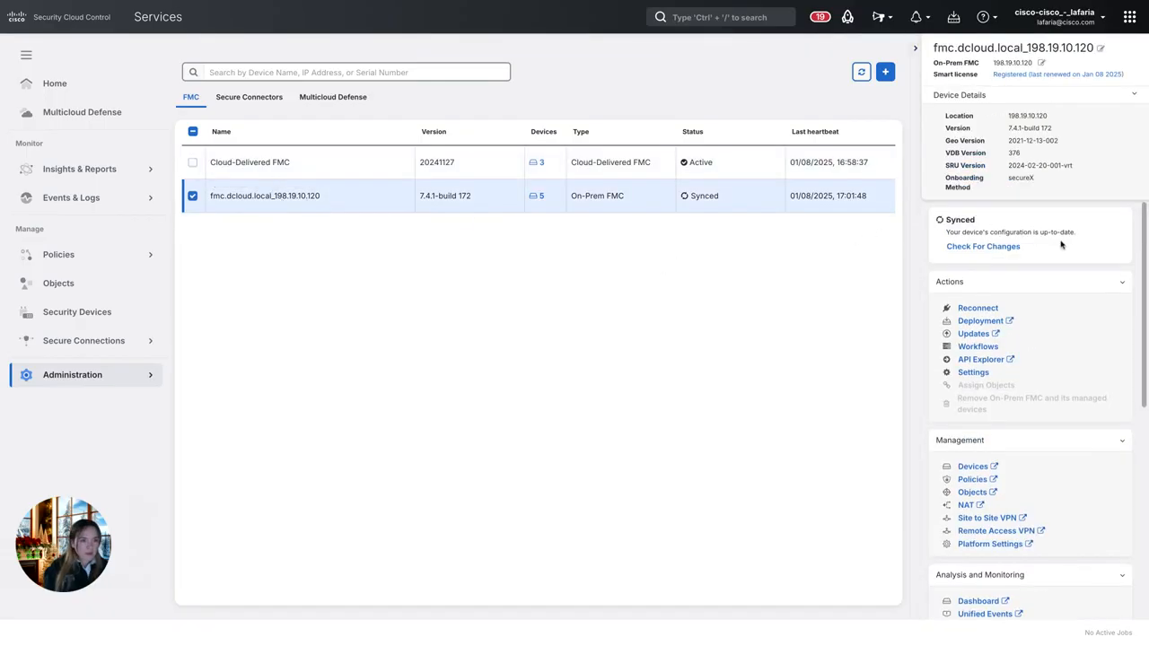
pyautogui.scroll(-5, 998, 310)
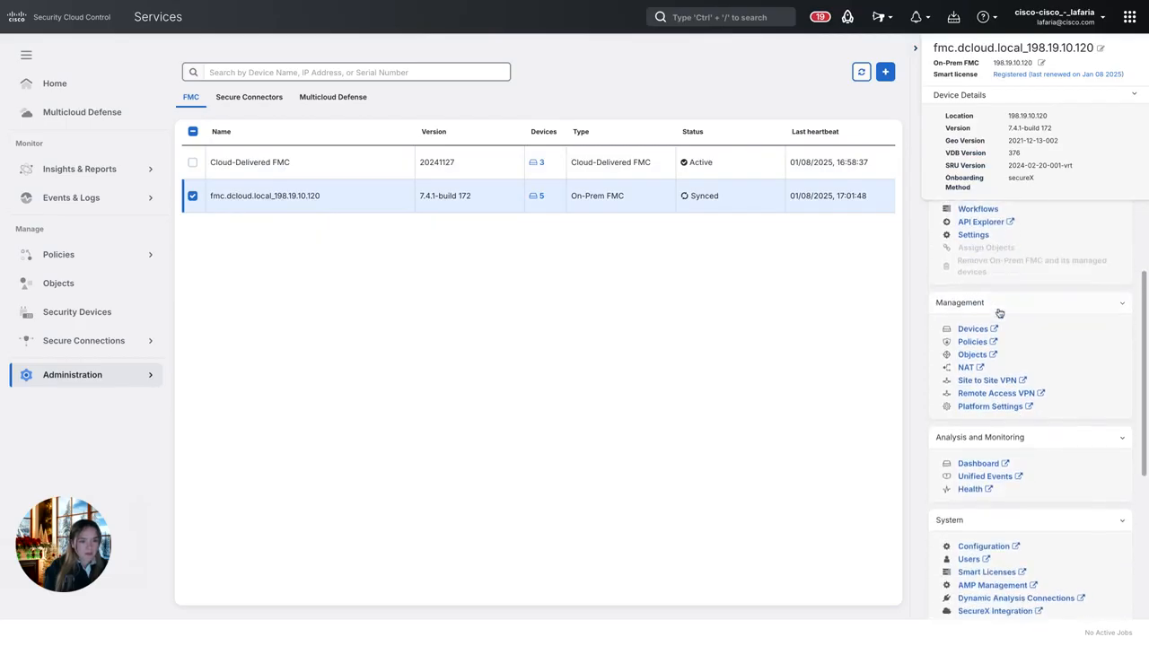
pyautogui.scroll(-4, 987, 307)
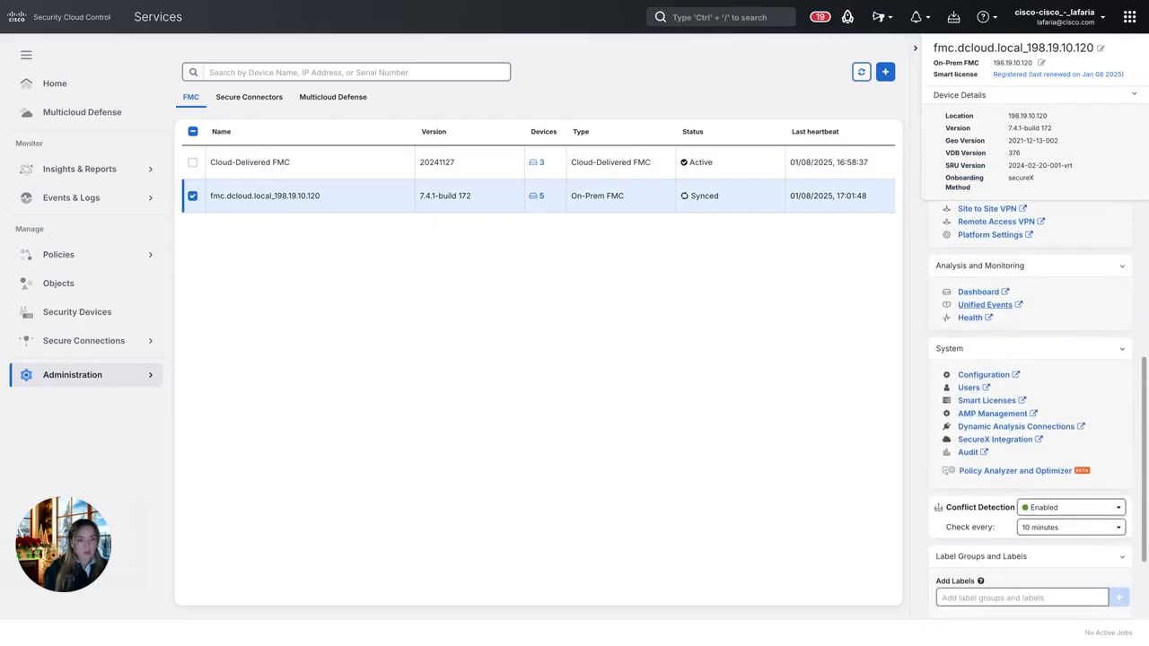
pyautogui.scroll(9, 987, 307)
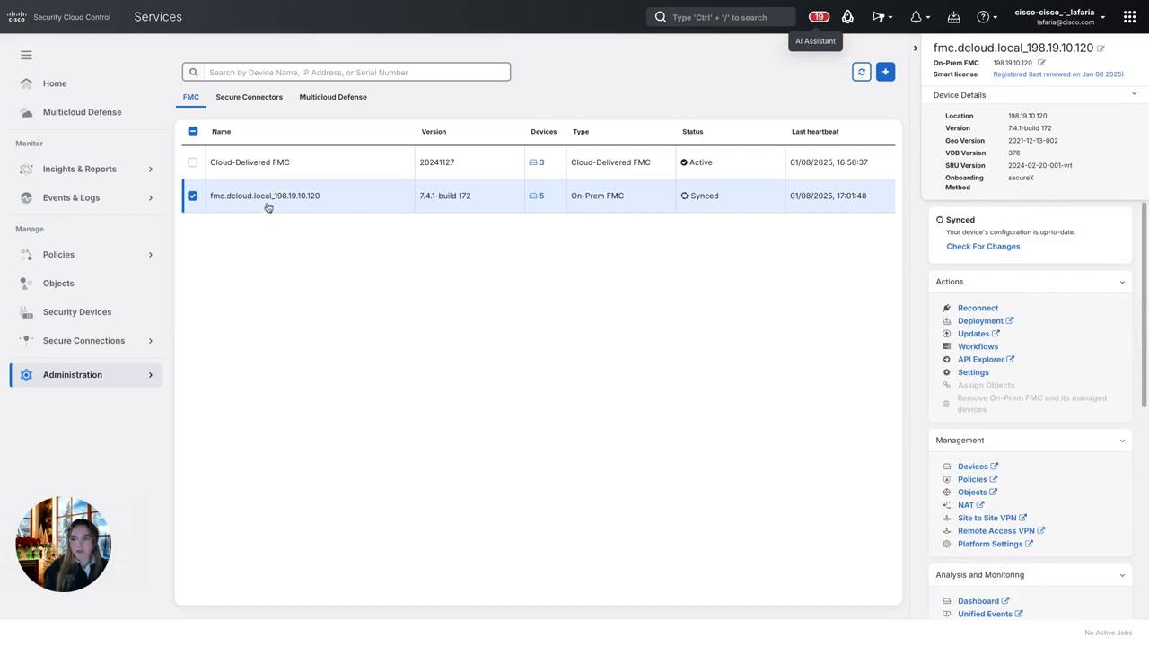
# Step: Open Policies > Firewall Threat Defense to list the access control policies
pyautogui.click(136, 258)
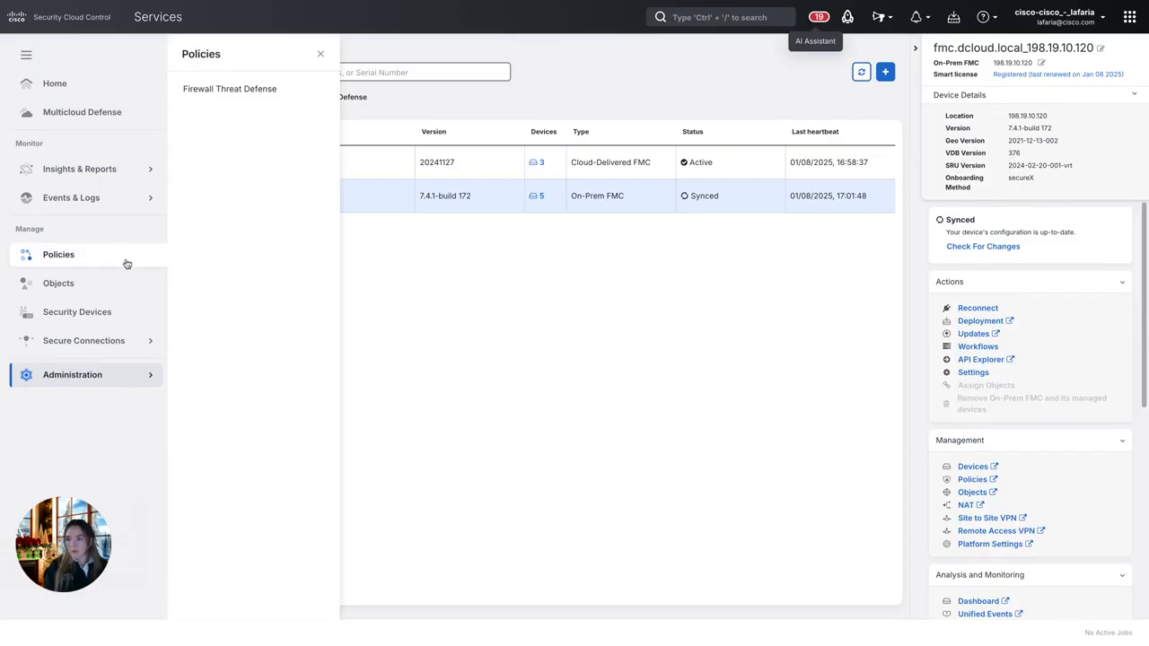
pyautogui.click(124, 264)
pyautogui.click(104, 261)
pyautogui.click(251, 89)
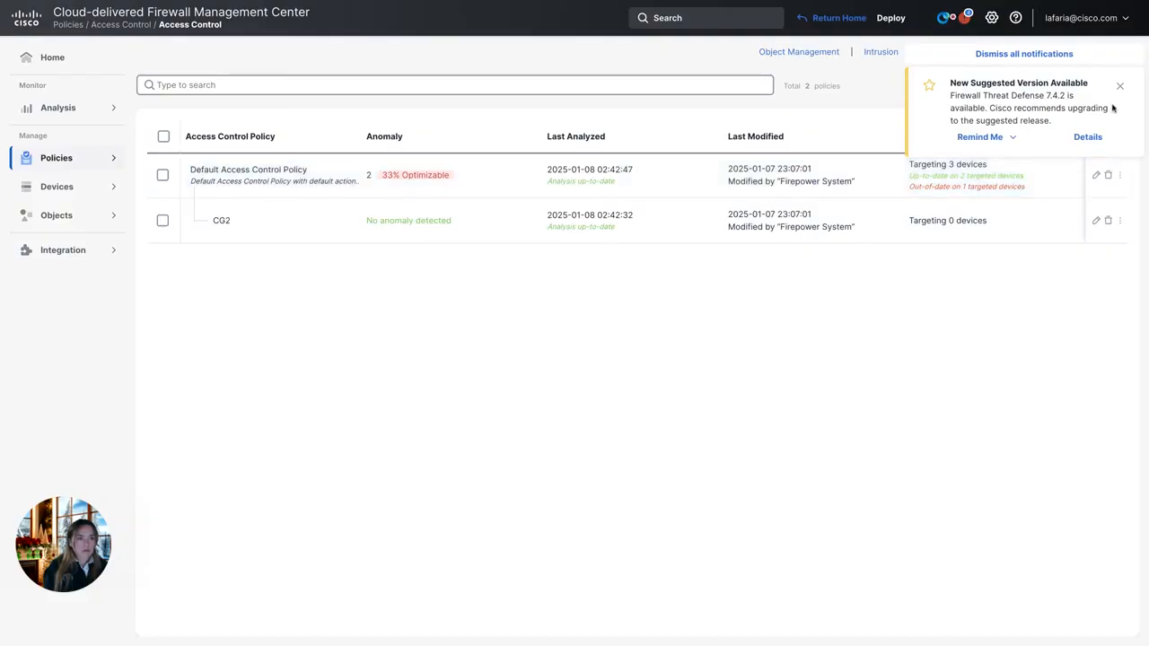
# Step: Open the Default Access Control Policy's 33% Optimizable analysis, showing 2 shadowed-rule anomalies
pyautogui.click(1121, 84)
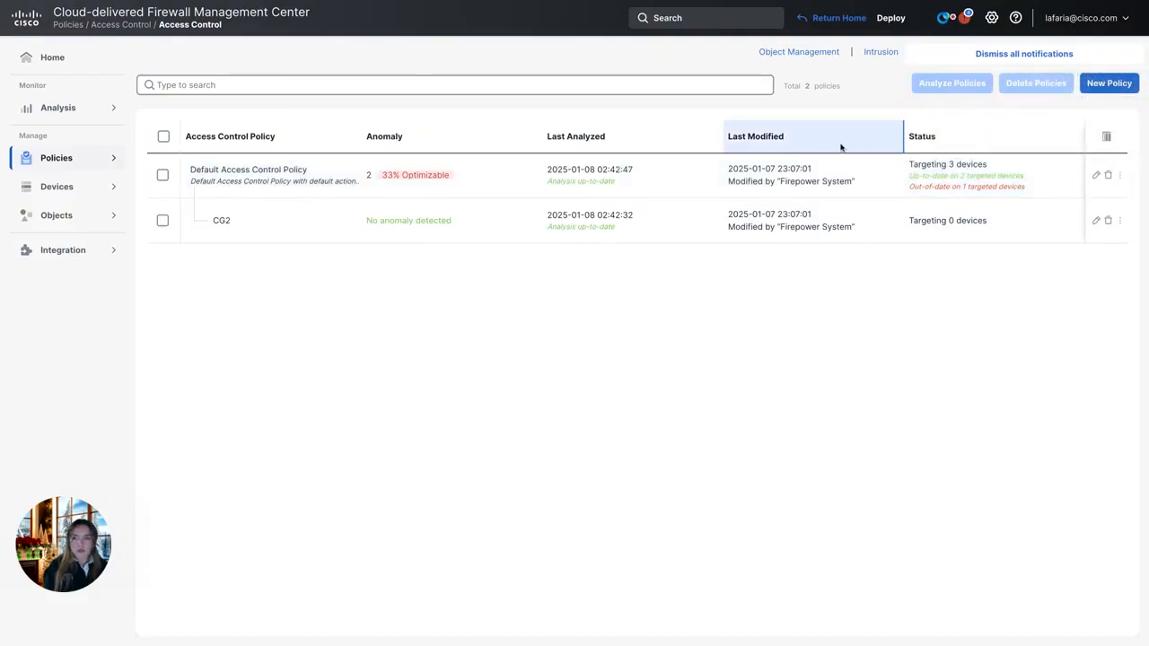
pyautogui.click(1010, 184)
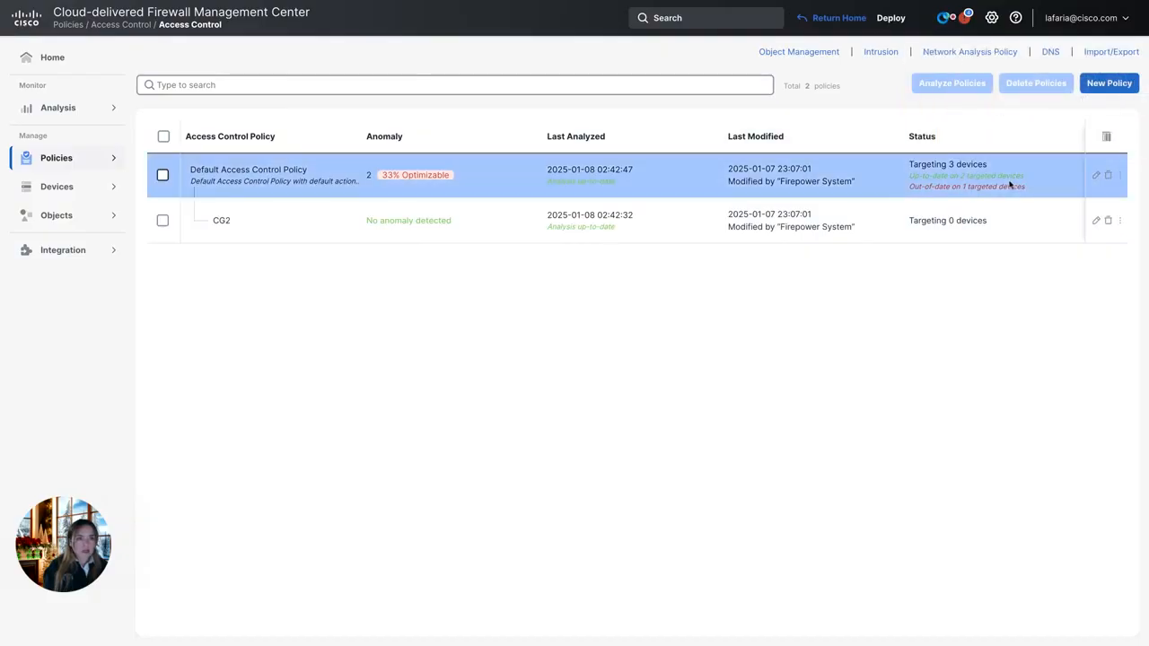
pyautogui.click(1095, 176)
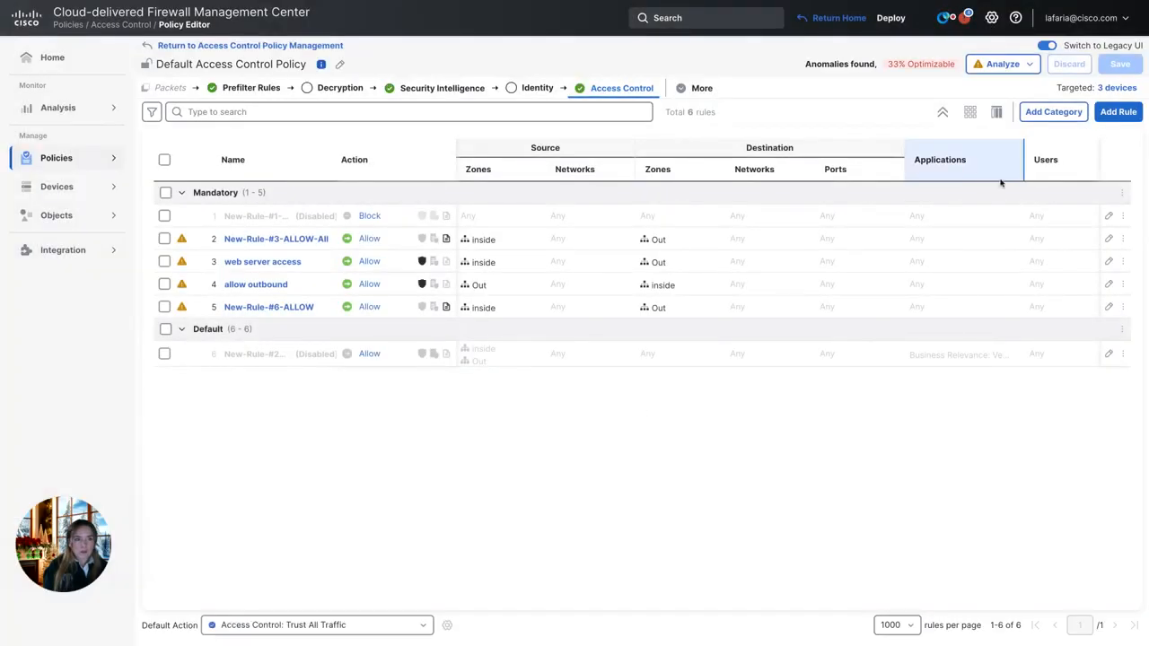
pyautogui.click(907, 65)
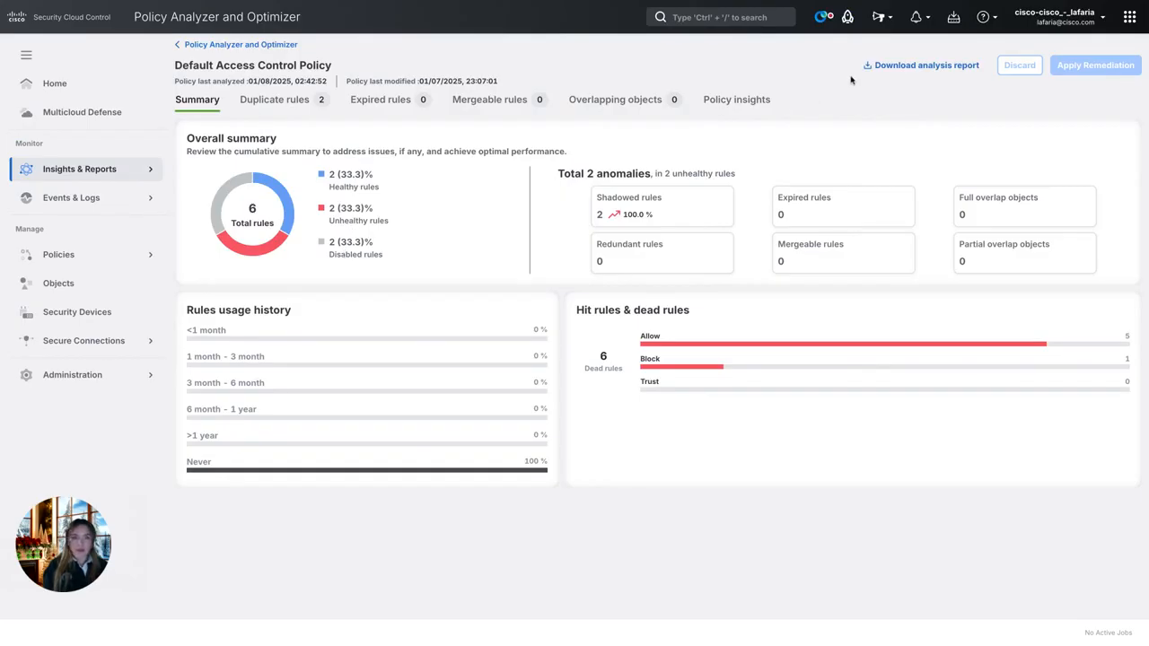
# Step: Ask the AI Assistant 'Do I have any redundant rules', then close it to return to the policy summary
pyautogui.click(820, 21)
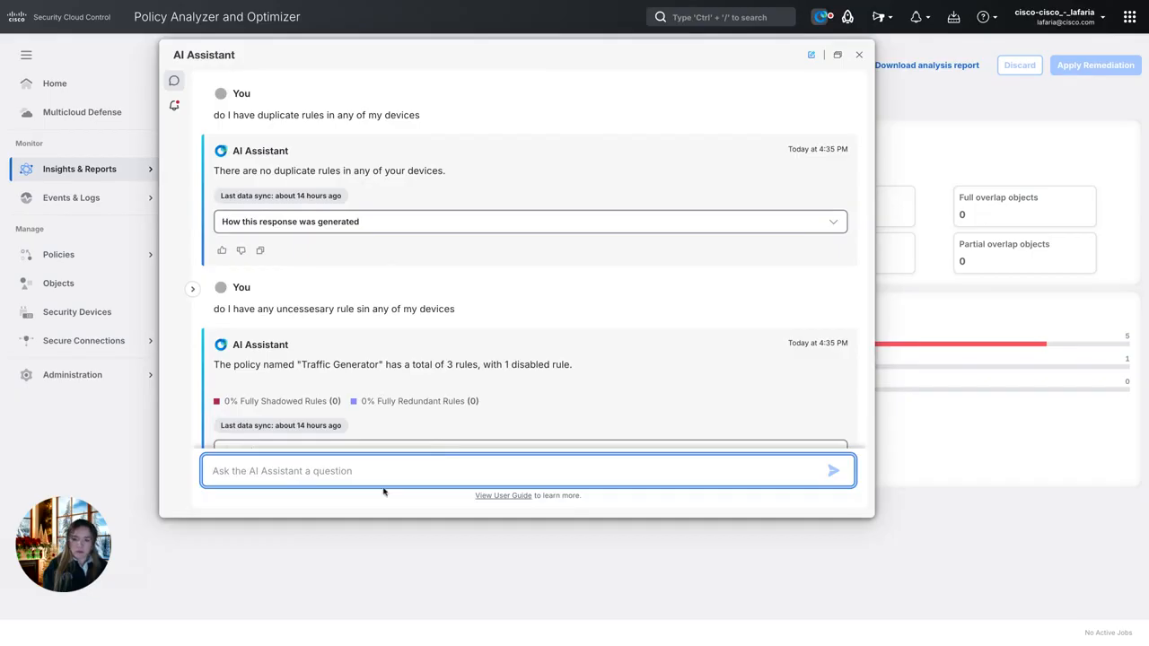
pyautogui.write('Do I have any')
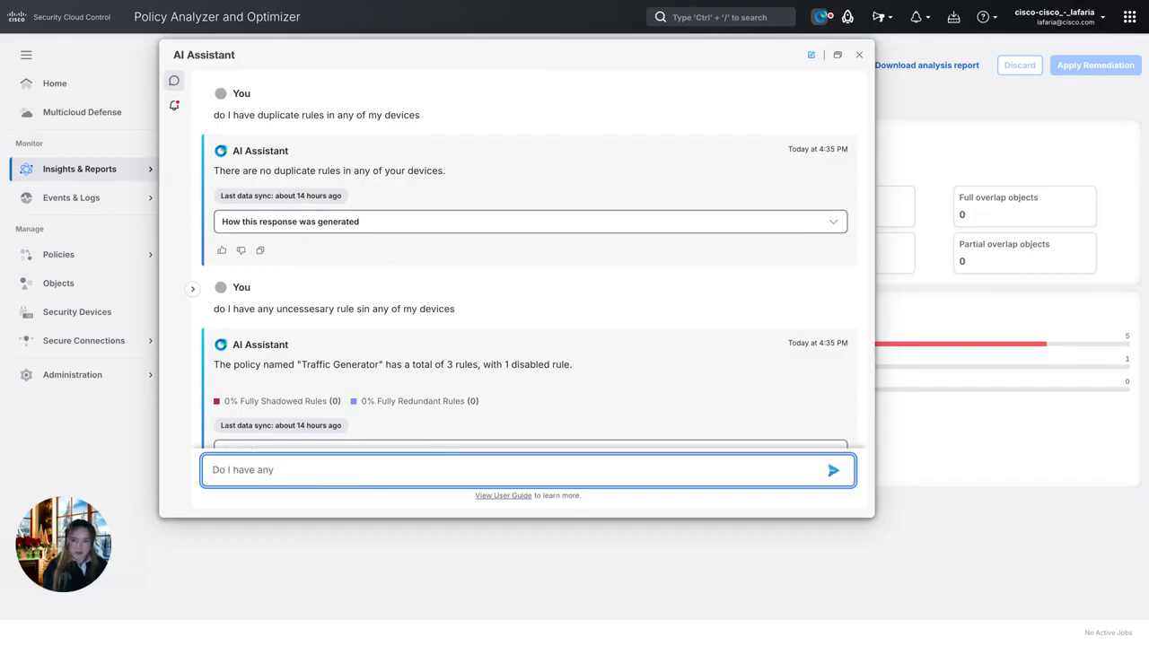
pyautogui.write(' redundan')
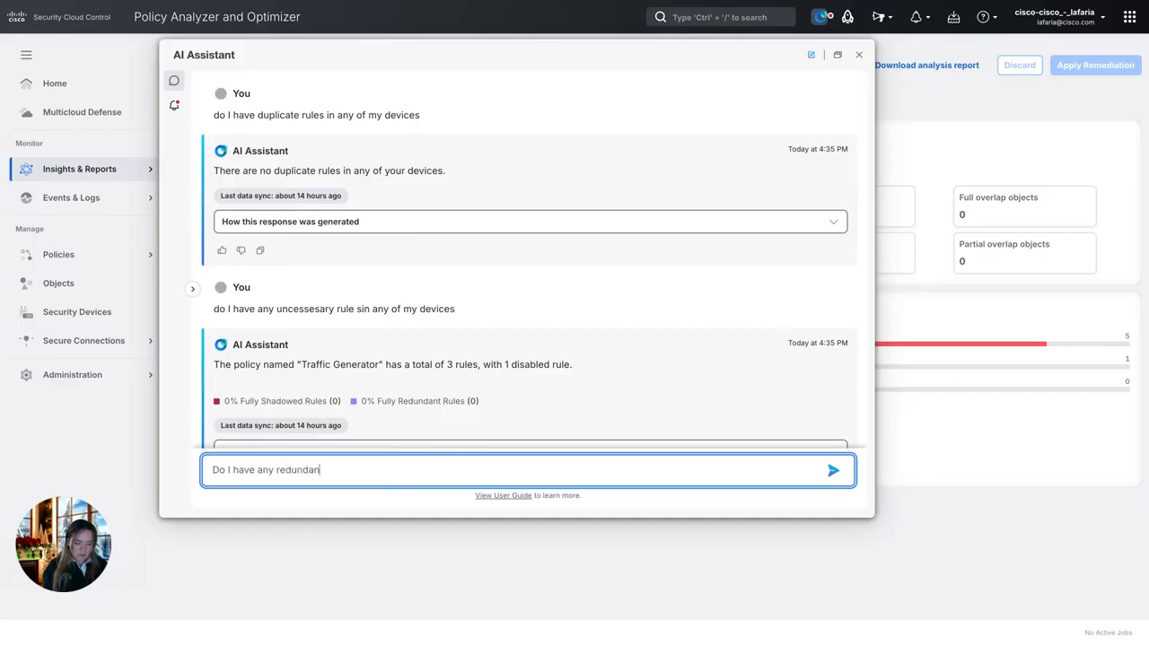
pyautogui.write('t rules')
pyautogui.press('Return')
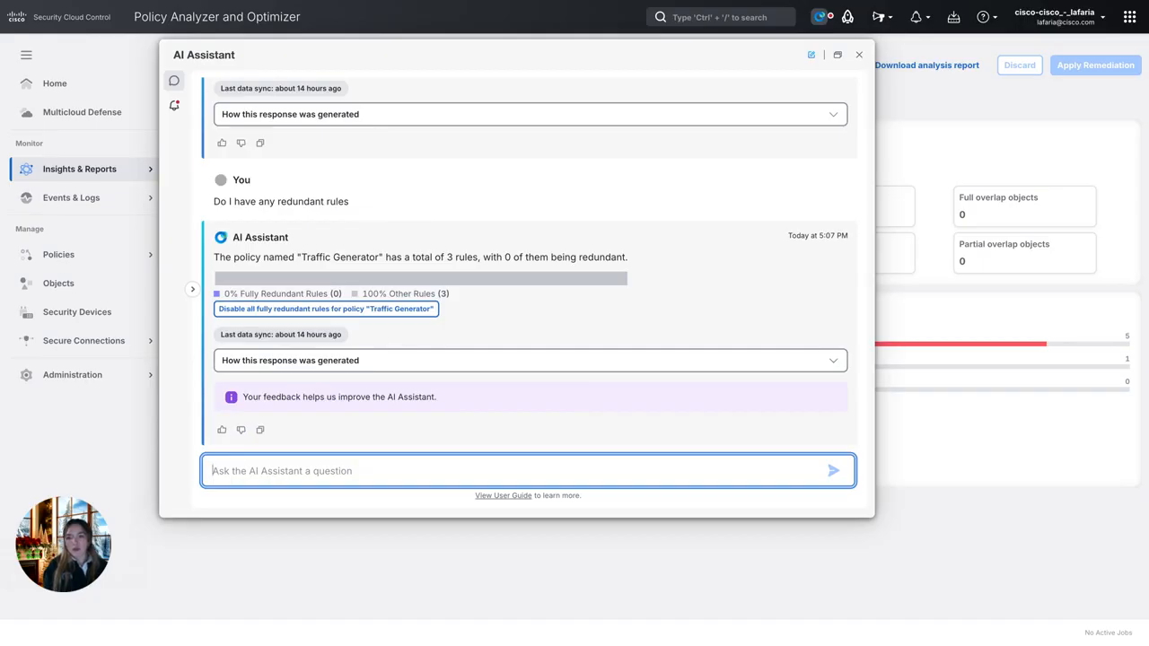
pyautogui.click(859, 56)
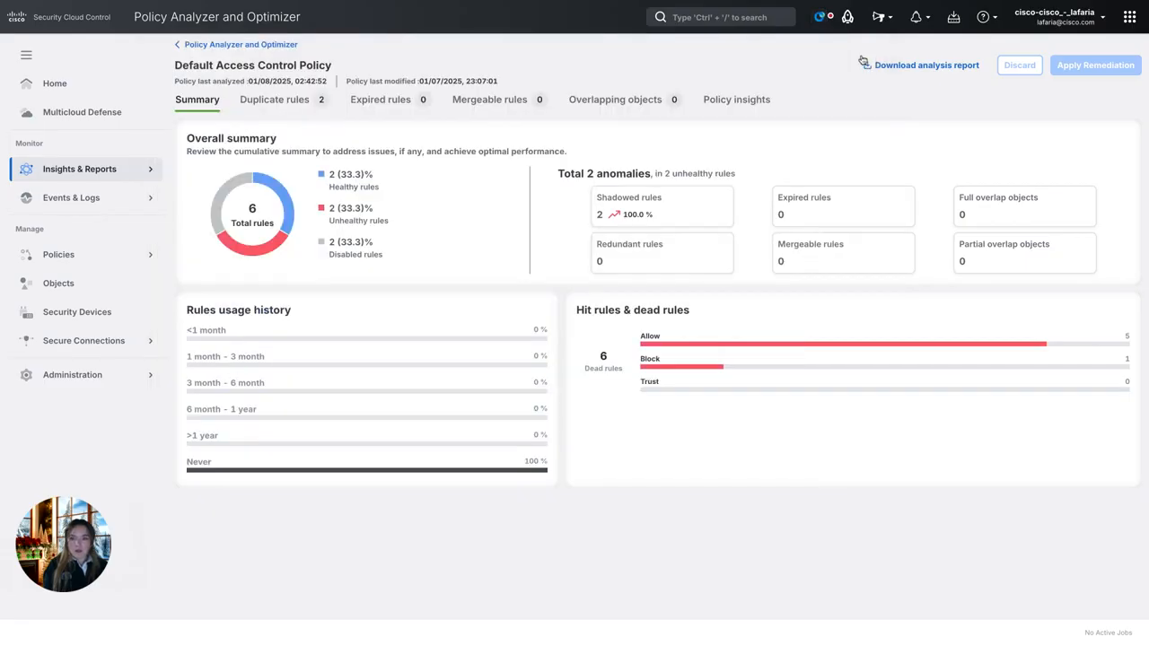
pyautogui.click(819, 18)
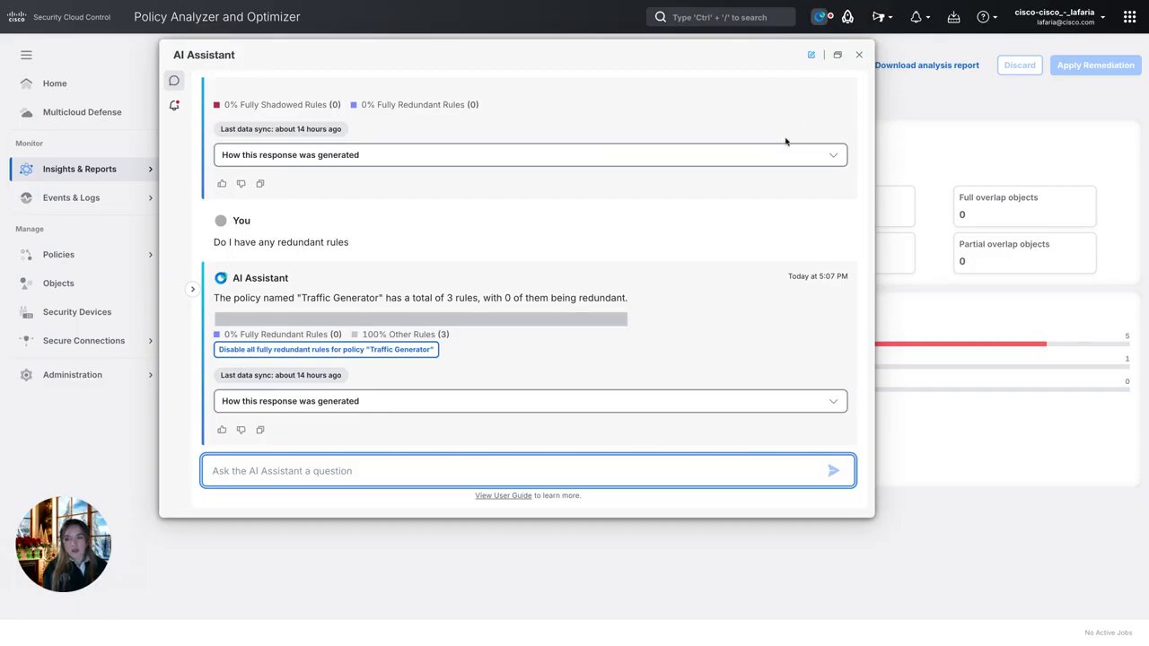
pyautogui.click(858, 55)
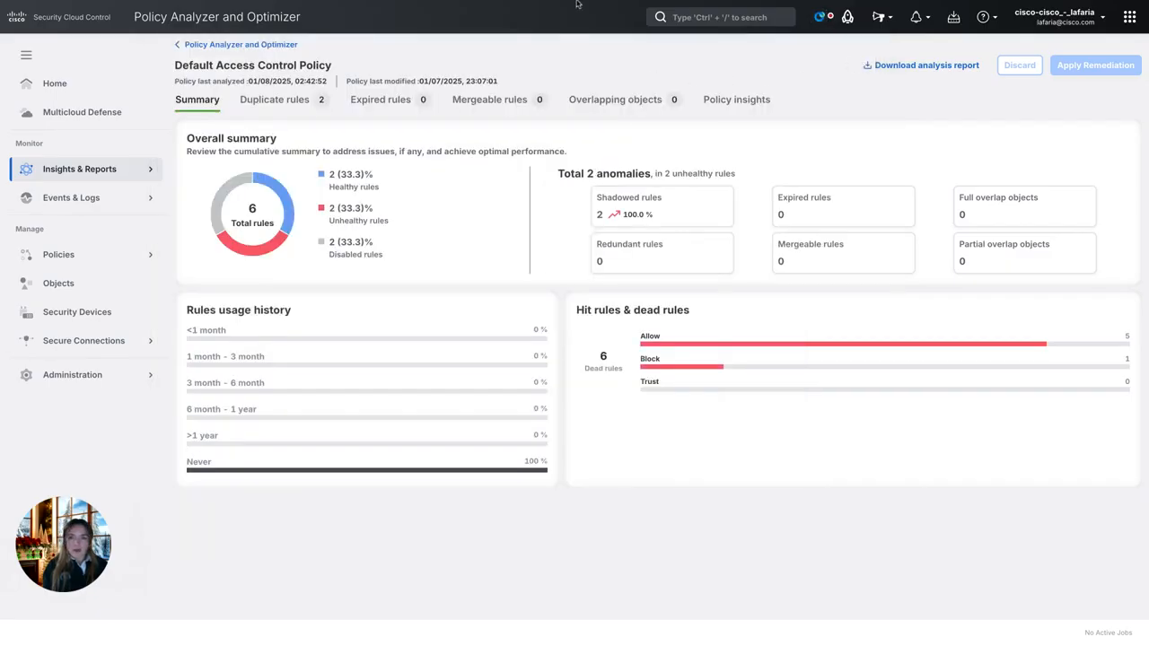